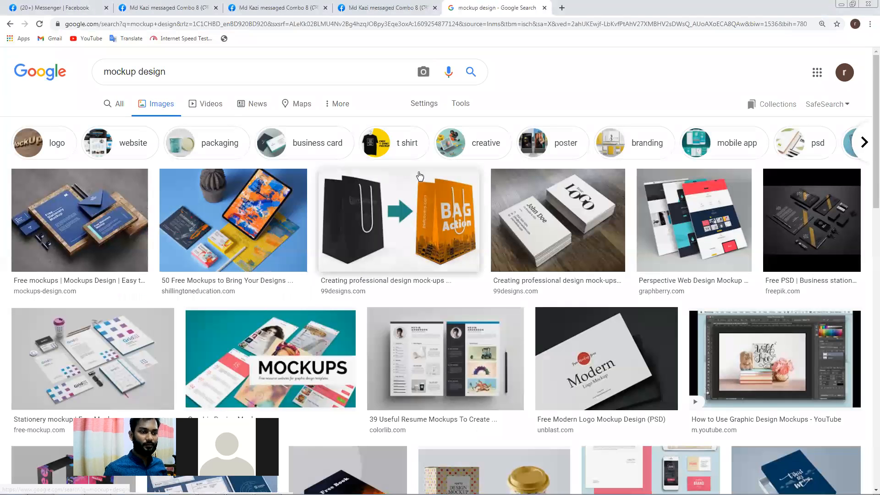
# - Browse the mockup design image results and preview the "How to Design Mockup in Photoshop" box and cup image
pyautogui.scroll(-3, 419, 175)
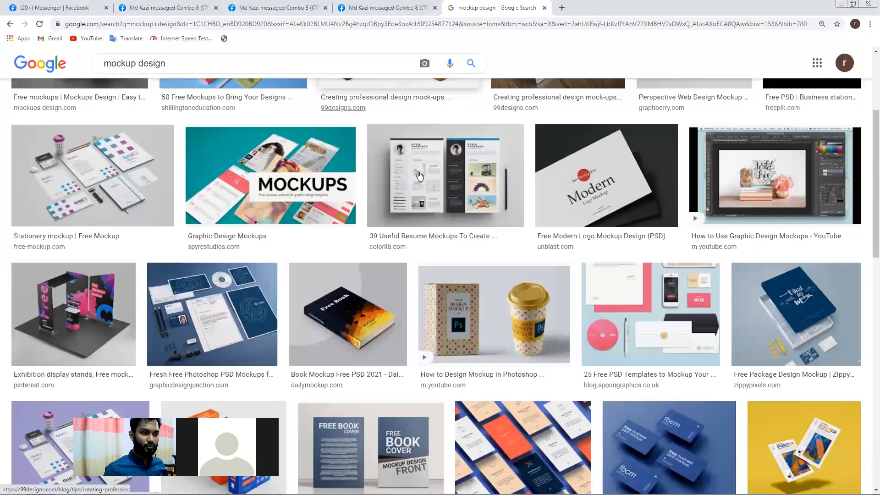
pyautogui.scroll(-3, 419, 175)
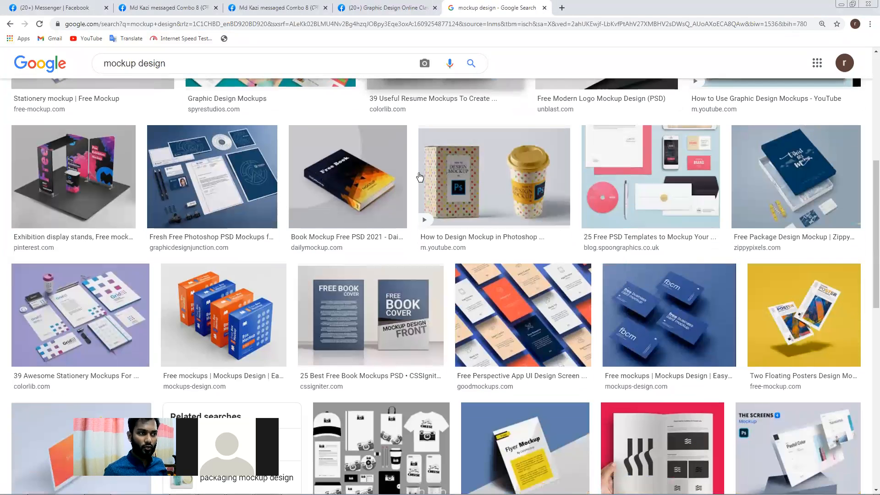
pyautogui.scroll(-1, 420, 175)
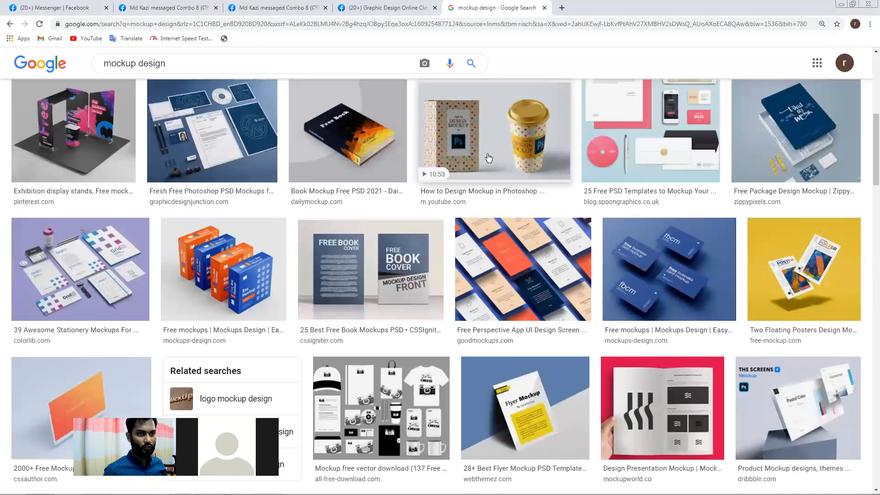
pyautogui.scroll(-1, 489, 157)
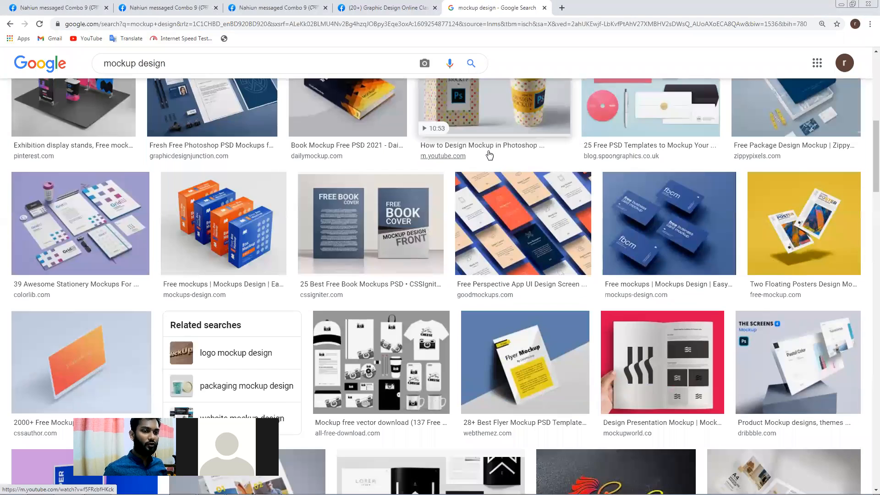
pyautogui.scroll(1, 490, 153)
pyautogui.click(491, 147)
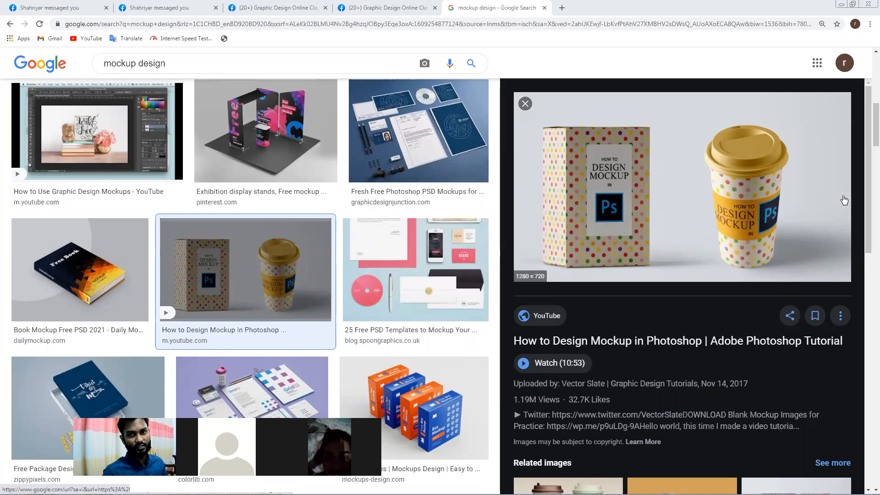
# - Preview the Daily Mockup free book image and the open-book image from format.com among the results
pyautogui.scroll(-4, 390, 331)
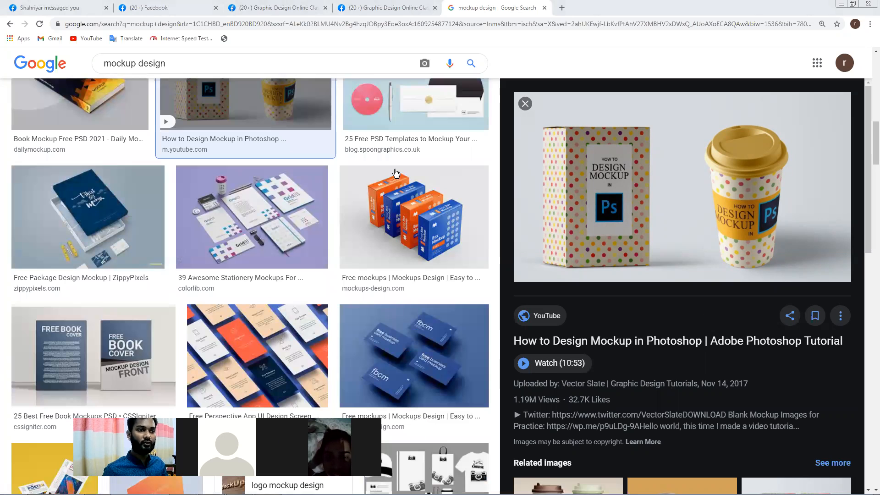
pyautogui.click(60, 117)
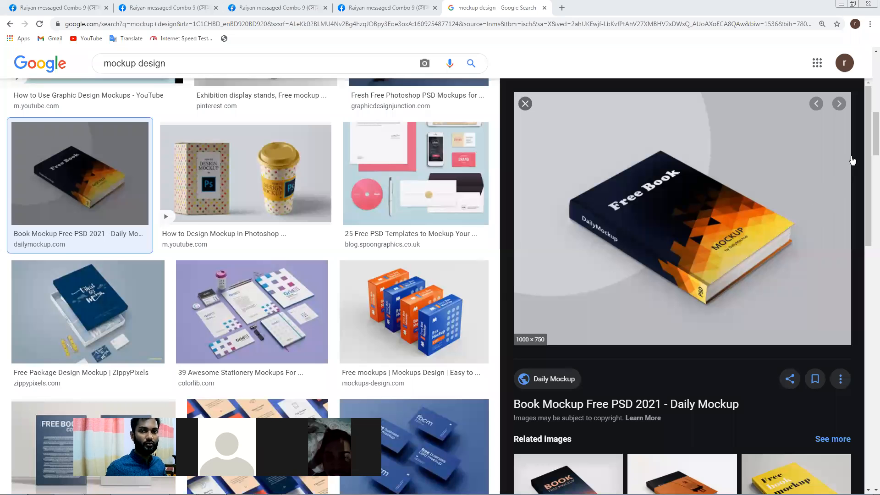
pyautogui.scroll(-3, 27, 408)
pyautogui.scroll(-5, 7, 424)
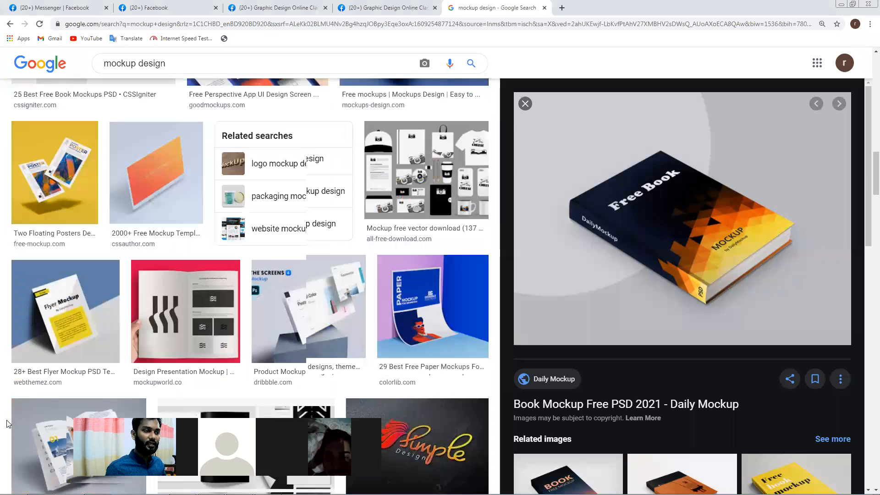
pyautogui.scroll(-3, 44, 362)
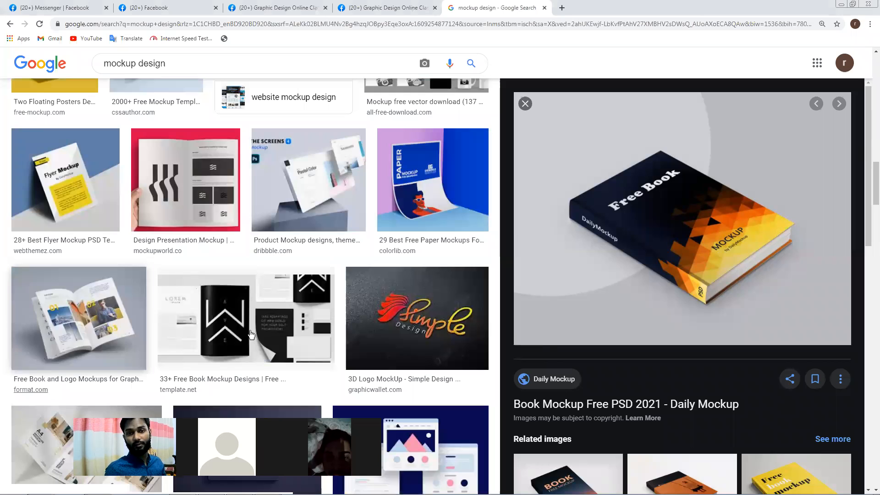
pyautogui.click(72, 357)
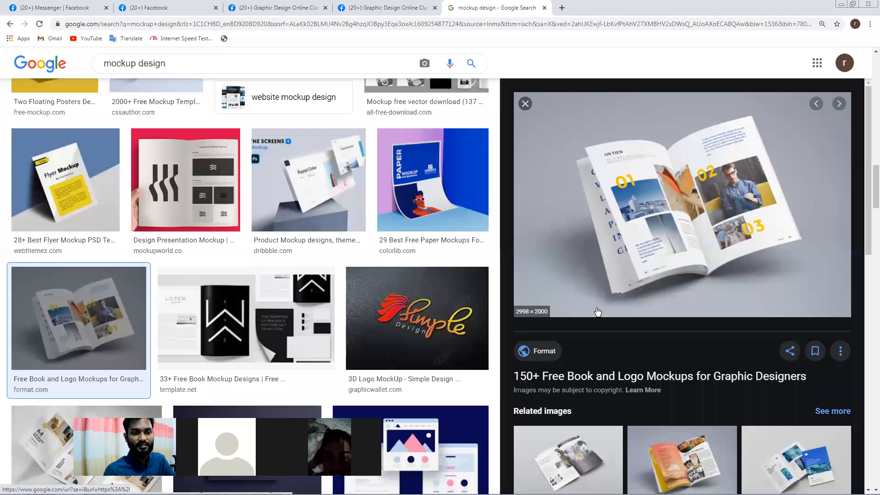
# - Examine the related images for the open-book mockup and the further mockup design results
pyautogui.scroll(-1, 598, 312)
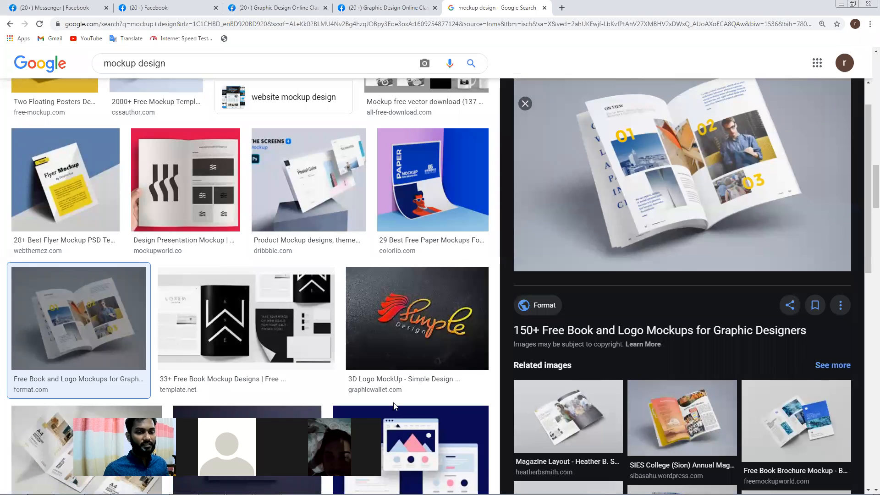
pyautogui.scroll(-5, 580, 390)
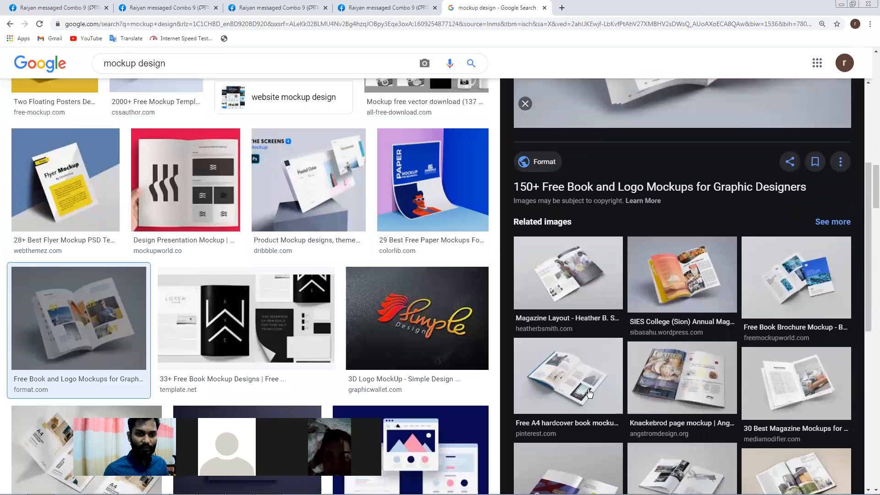
pyautogui.scroll(-1, 591, 421)
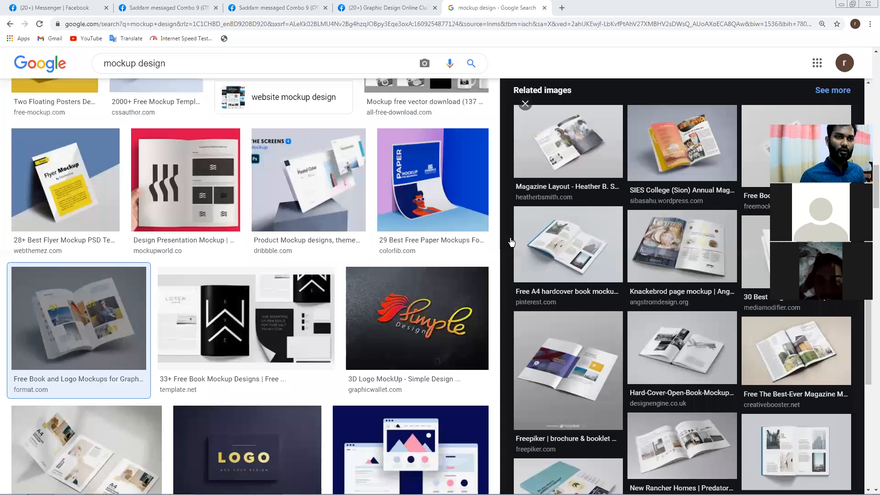
pyautogui.scroll(-3, 343, 355)
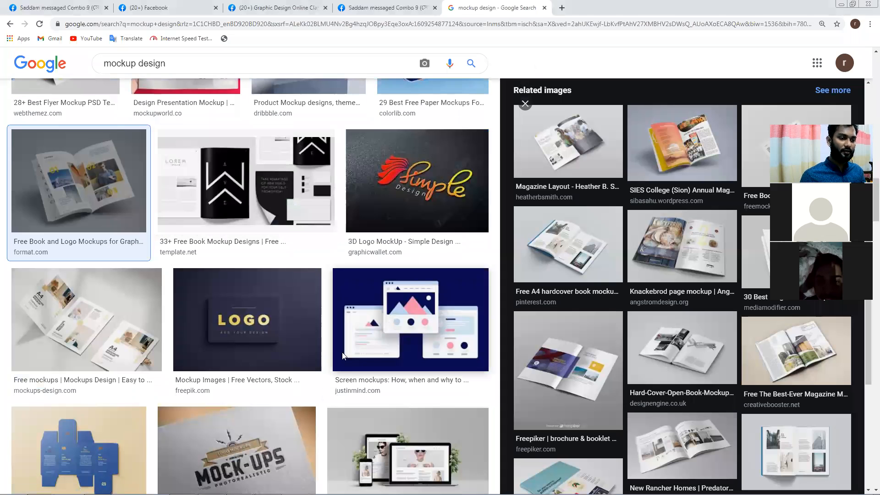
pyautogui.scroll(-6, 344, 367)
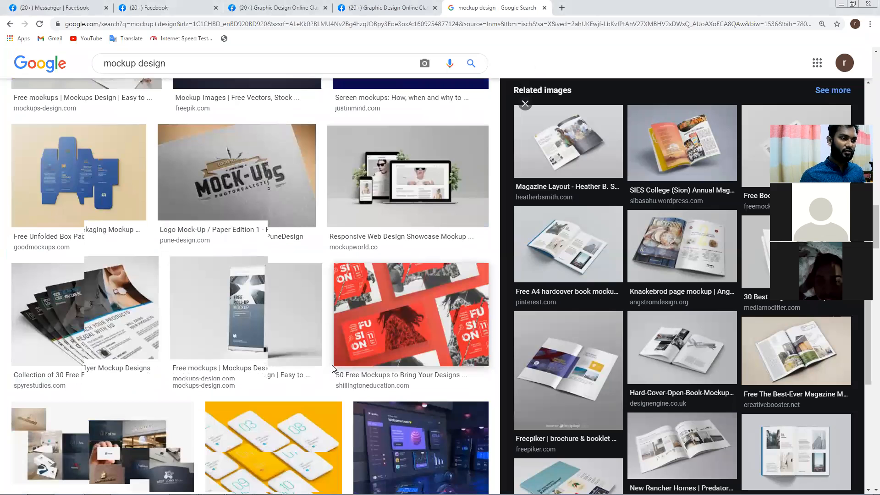
pyautogui.scroll(-5, 294, 372)
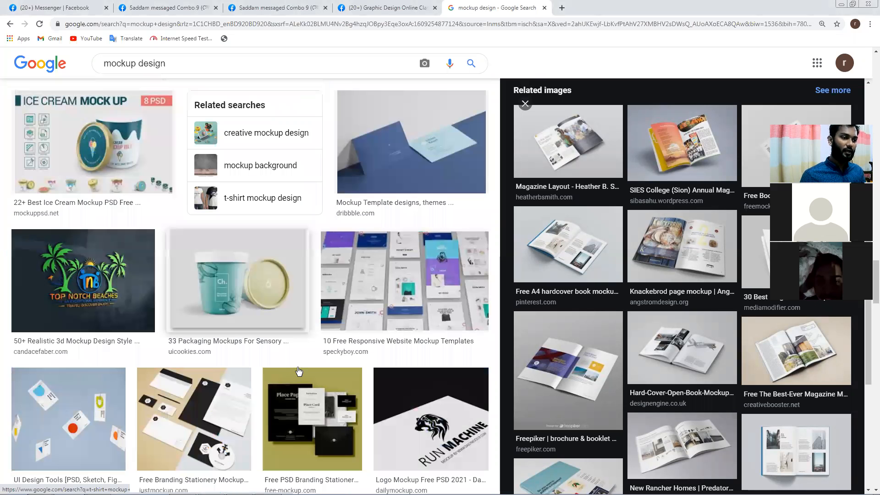
pyautogui.scroll(-10, 300, 373)
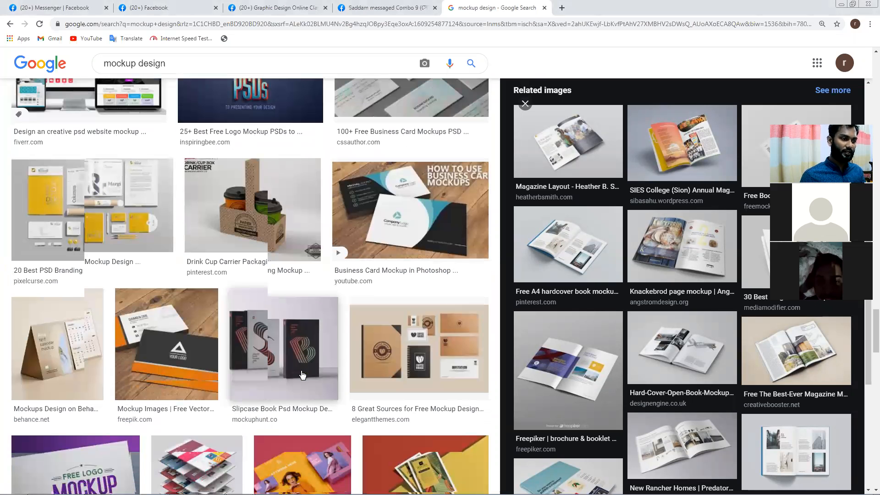
pyautogui.scroll(-8, 303, 375)
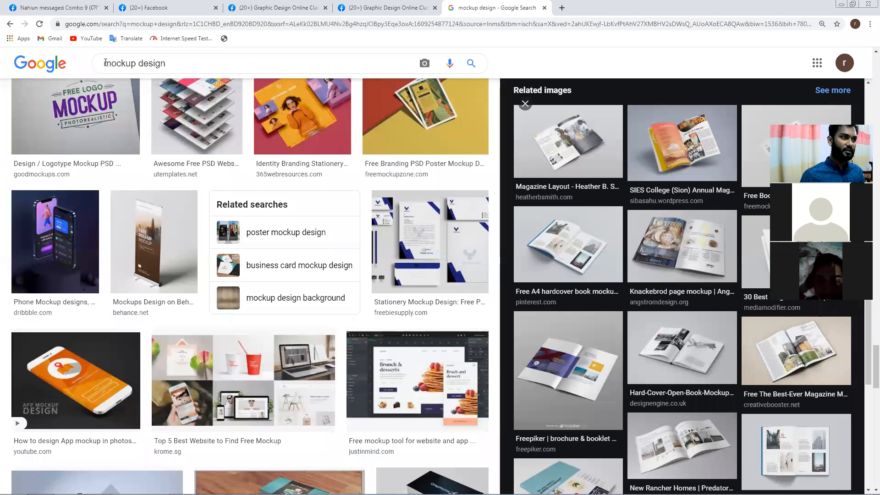
pyautogui.scroll(-8, 171, 154)
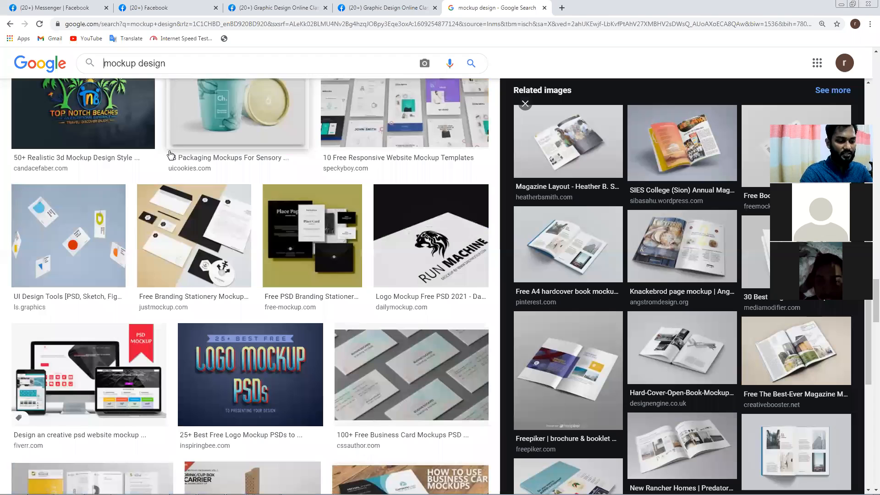
# - Change the image search to "t shirt mockup design" and run it
pyautogui.write('t sh')
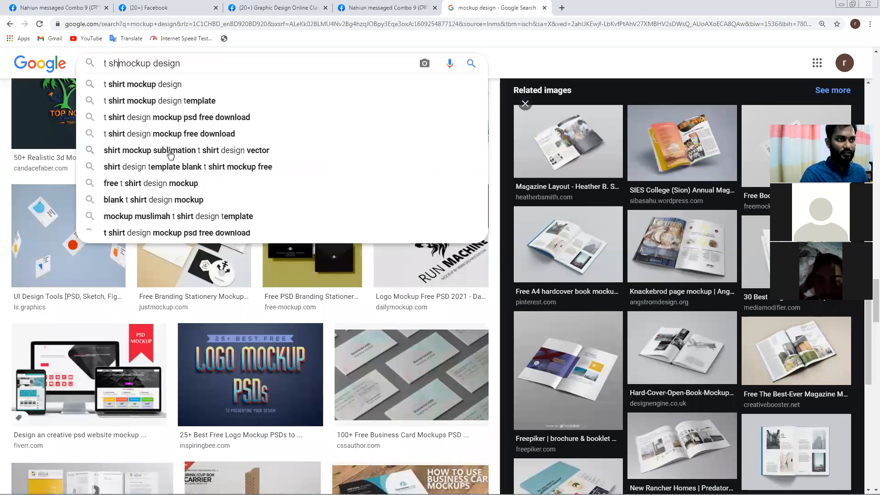
pyautogui.write('irt')
pyautogui.press('Return')
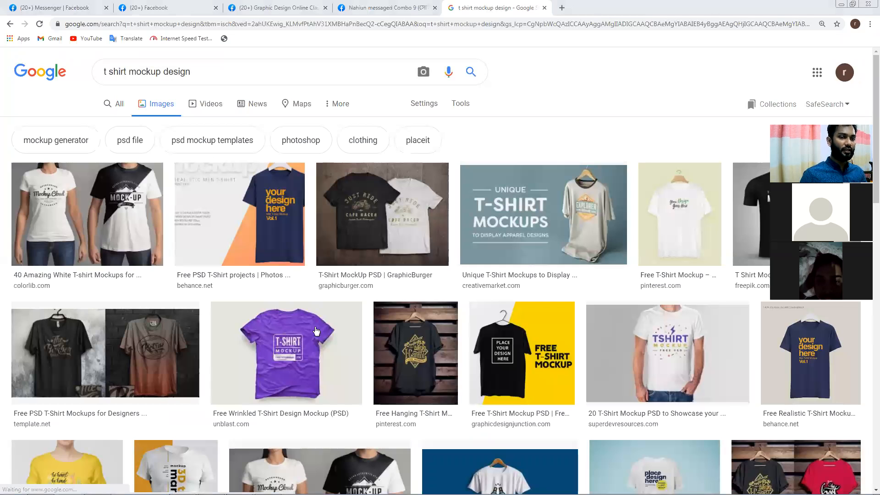
# - Preview the yellow T-shirt mockup from colorlib.com and the "10 Free T-Shirt Mockups" image from GraphicLoads
pyautogui.scroll(-3, 265, 316)
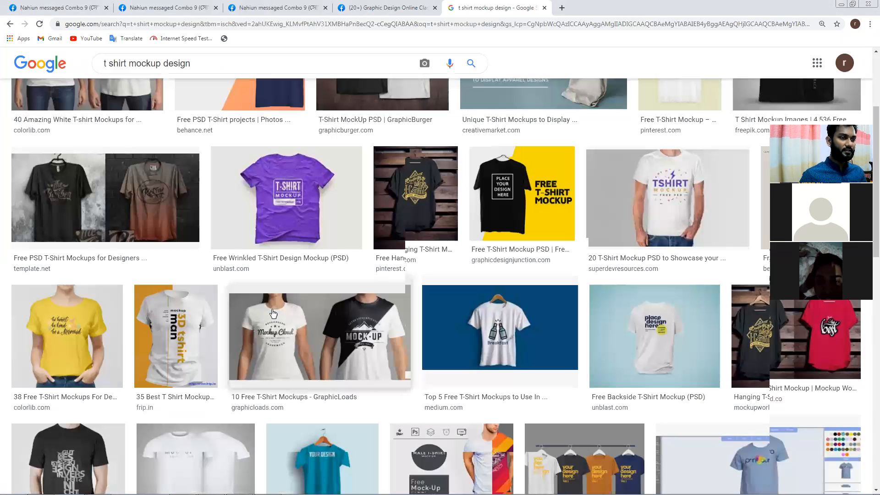
pyautogui.click(77, 285)
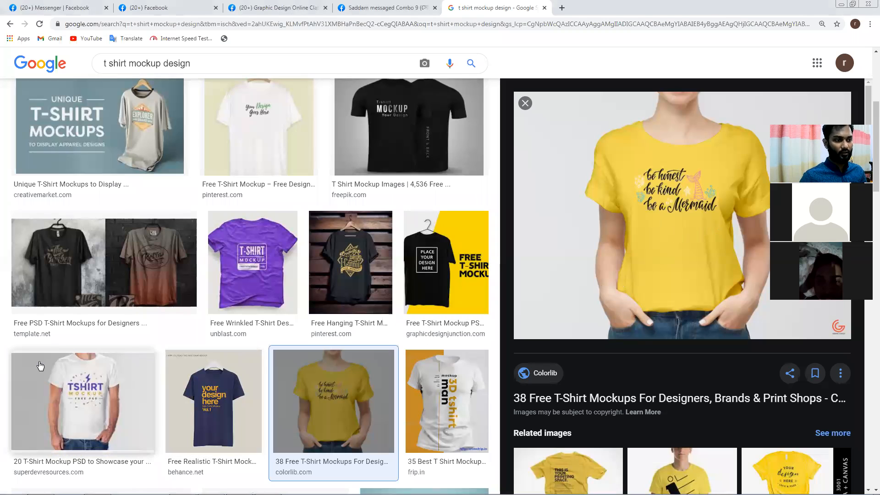
pyautogui.scroll(-3, 40, 365)
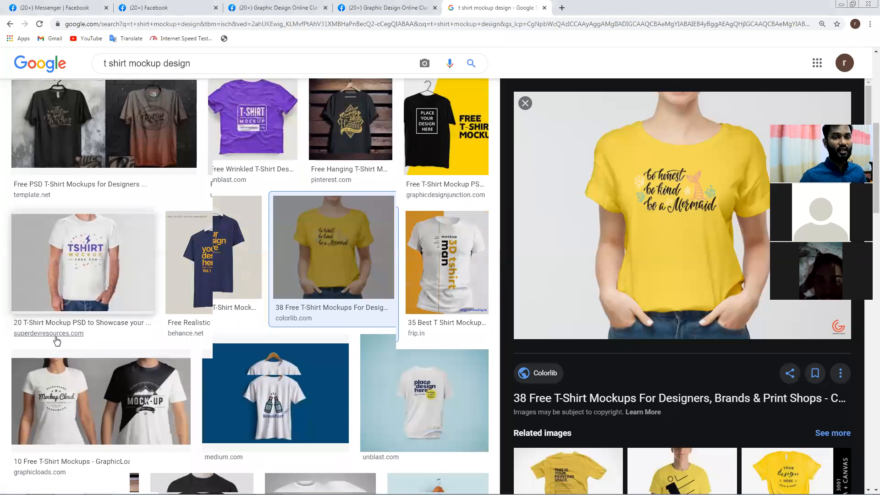
pyautogui.scroll(-2, 56, 341)
pyautogui.click(56, 341)
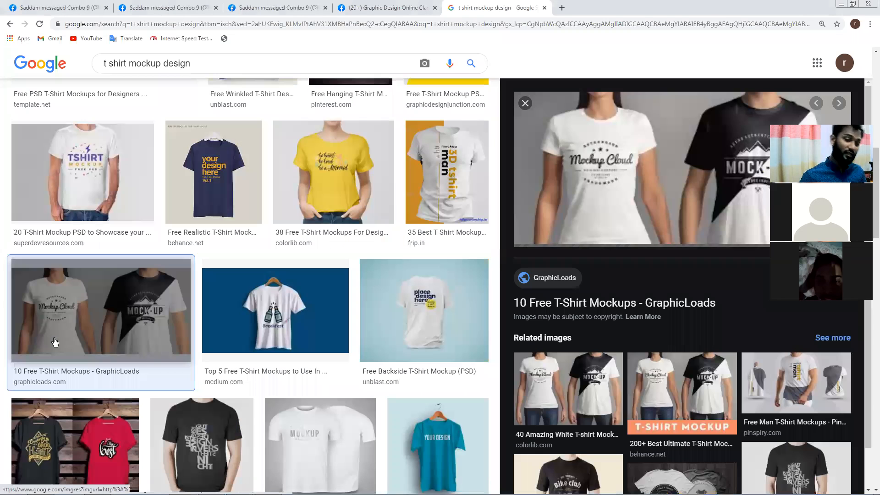
# - Preview the teal hanging T-shirt mockup from Mockup Hunt and the coffee-cup couple T-shirt mockup from Template.net
pyautogui.scroll(-2, 459, 366)
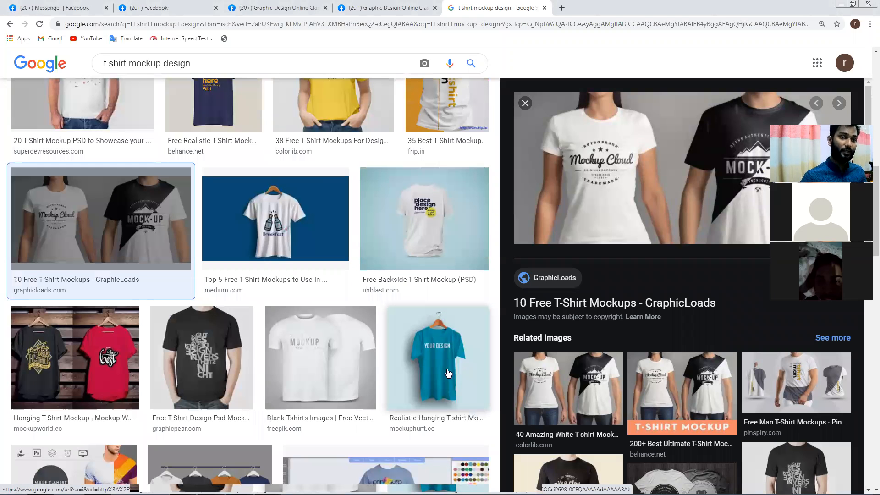
pyautogui.click(440, 374)
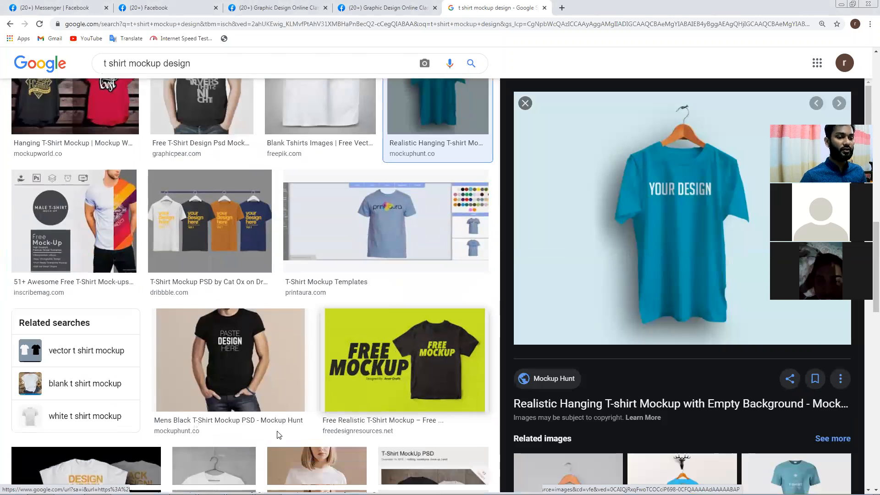
pyautogui.scroll(-5, 217, 447)
pyautogui.click(218, 443)
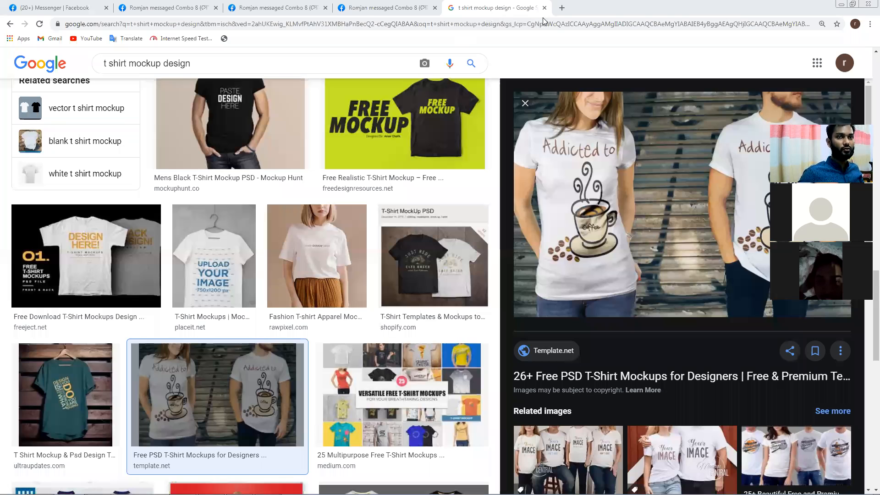
# - Open a new browser tab
pyautogui.click(561, 8)
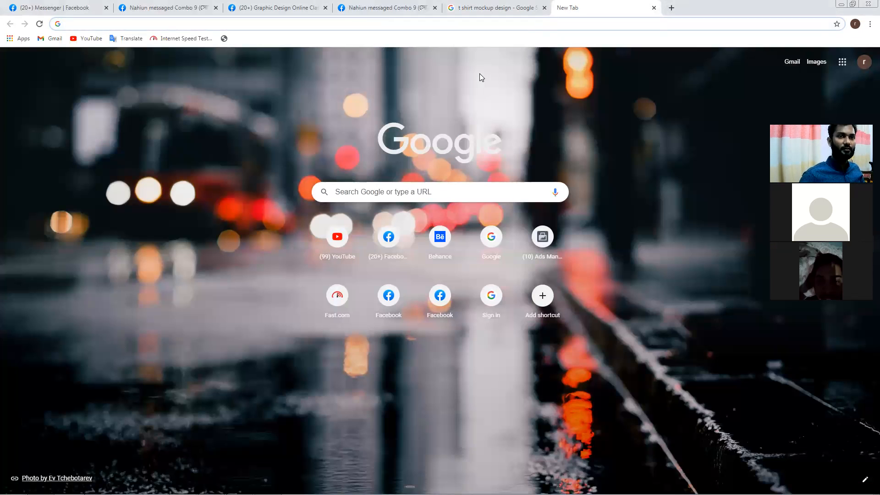
pyautogui.doubleClick(757, 4)
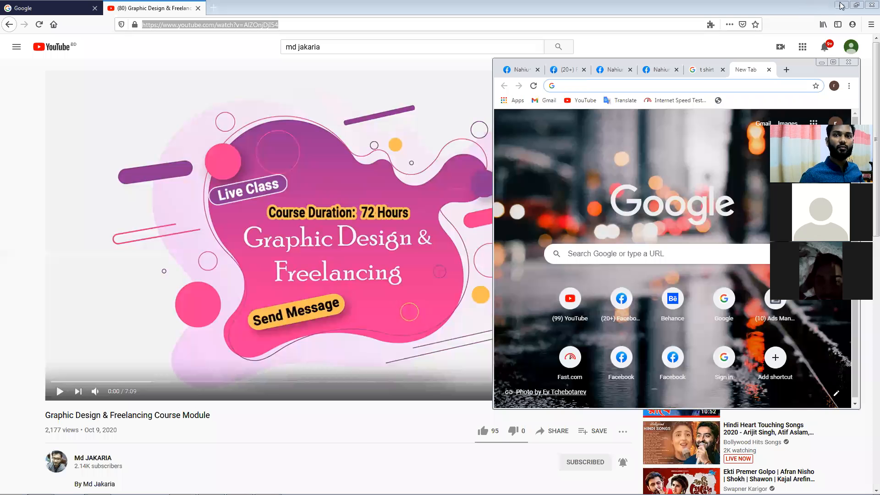
pyautogui.press('super+d')
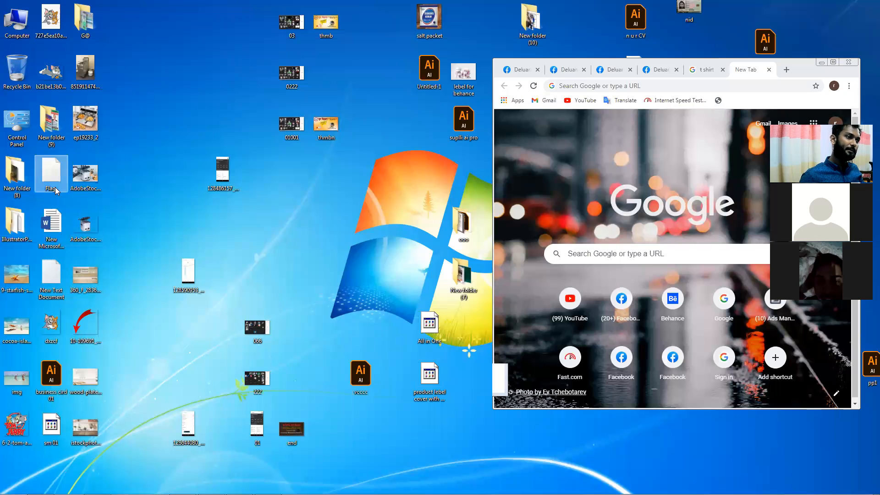
pyautogui.click(833, 62)
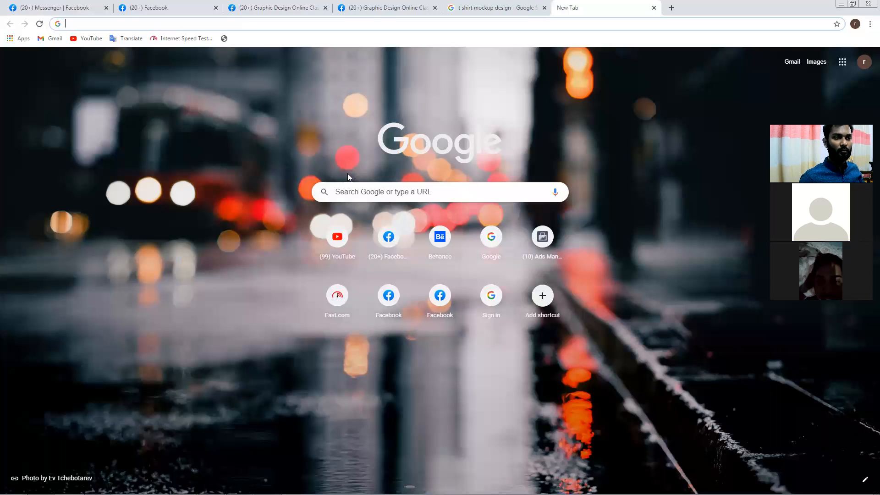
pyautogui.click(153, 156)
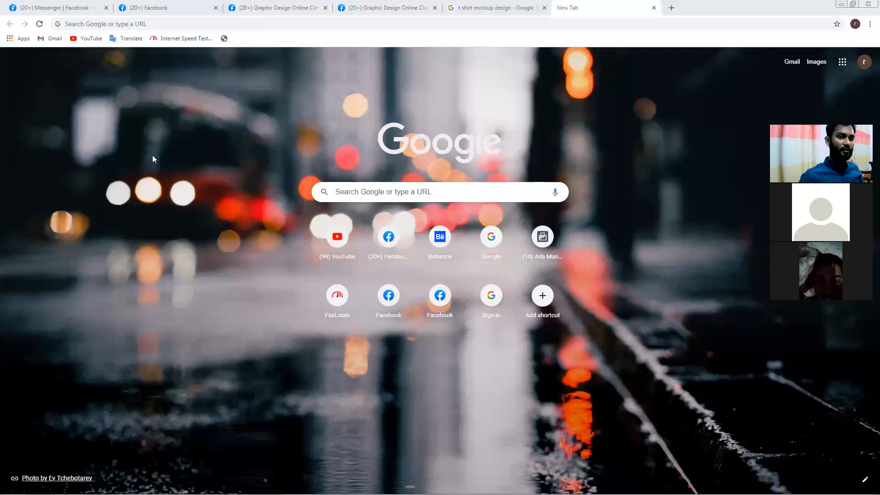
# - Search Google for "mug mockup" using the suggested query
pyautogui.click(360, 192)
pyautogui.write('mug')
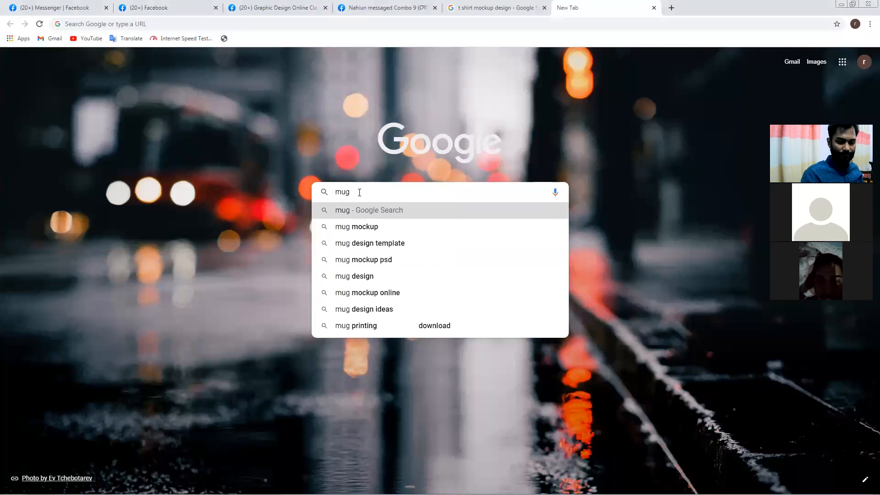
pyautogui.press('Down')
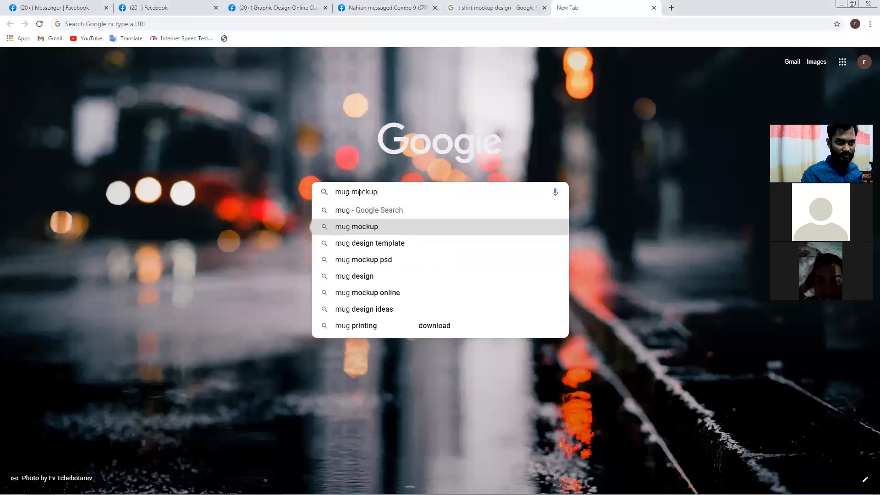
pyautogui.press('Return')
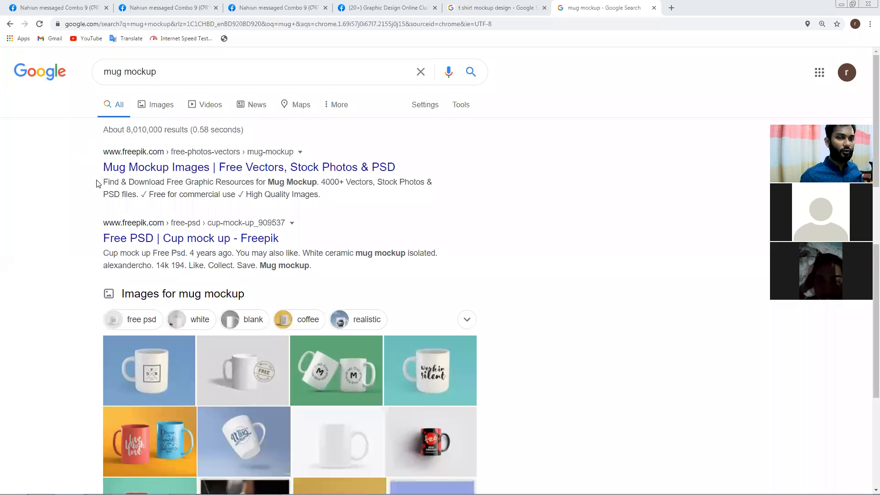
# - Open Freepik's "Mug Mockup Images" and "Cup mock up" results and Mockuptree's "55+ Best Free Mug Mockups for 2020" in separate background tabs
pyautogui.rightClick(160, 170)
pyautogui.click(188, 179)
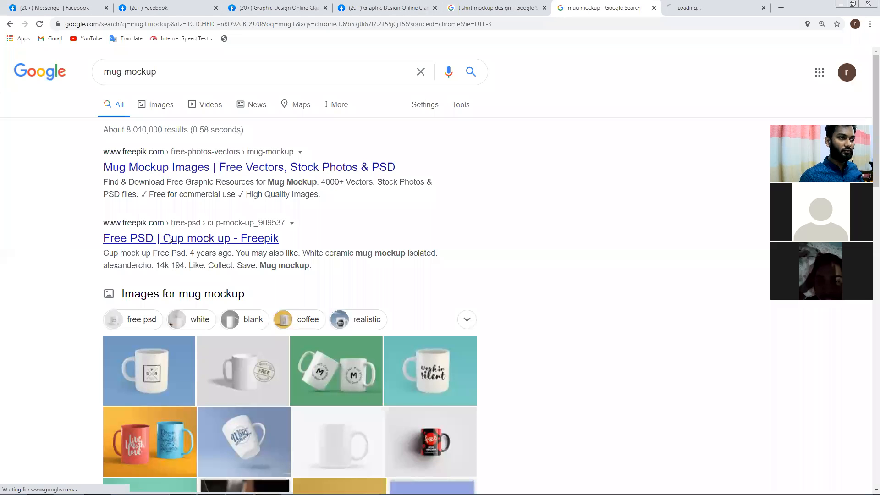
pyautogui.middleClick(231, 242)
pyautogui.scroll(-4, 232, 248)
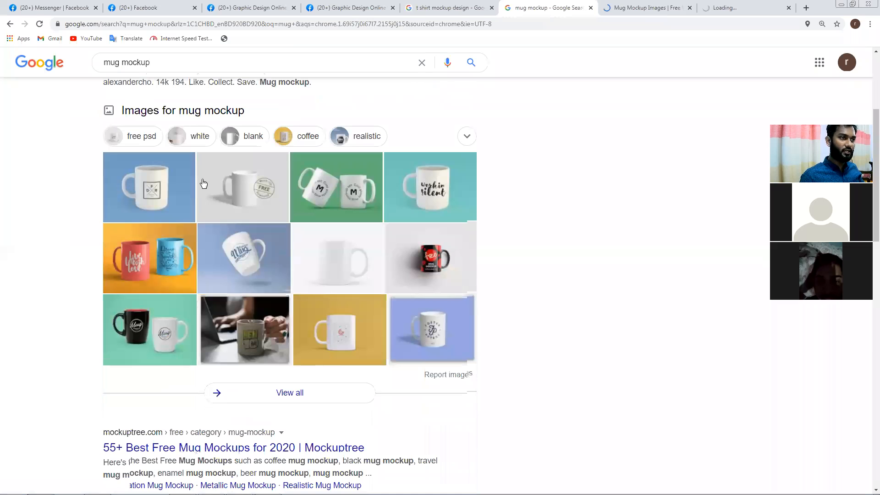
pyautogui.scroll(-5, 234, 181)
pyautogui.middleClick(234, 179)
# - Switch to the Freepik "Mug Mockup Images" page and look through its mug mockups
pyautogui.click(551, 6)
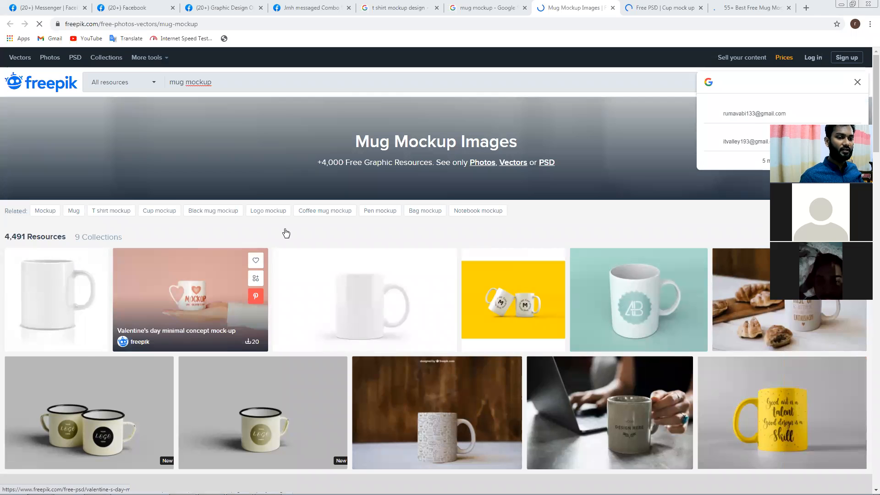
pyautogui.scroll(-3, 867, 120)
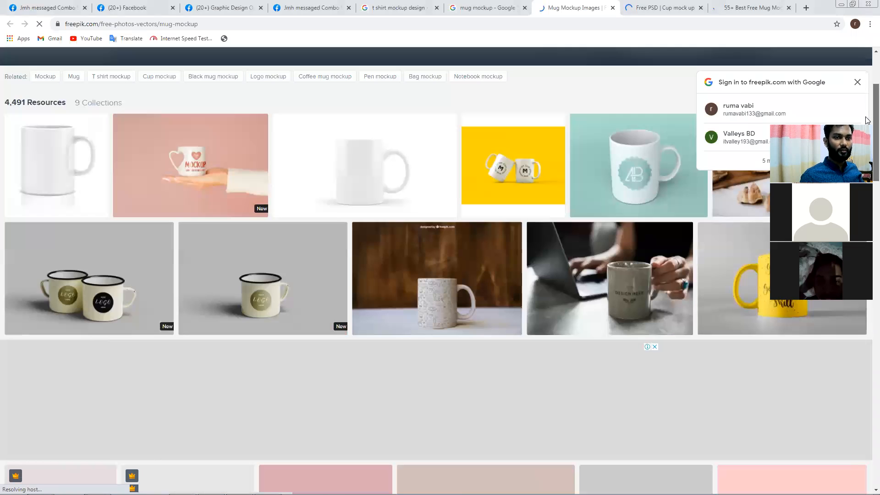
pyautogui.scroll(-2, 436, 248)
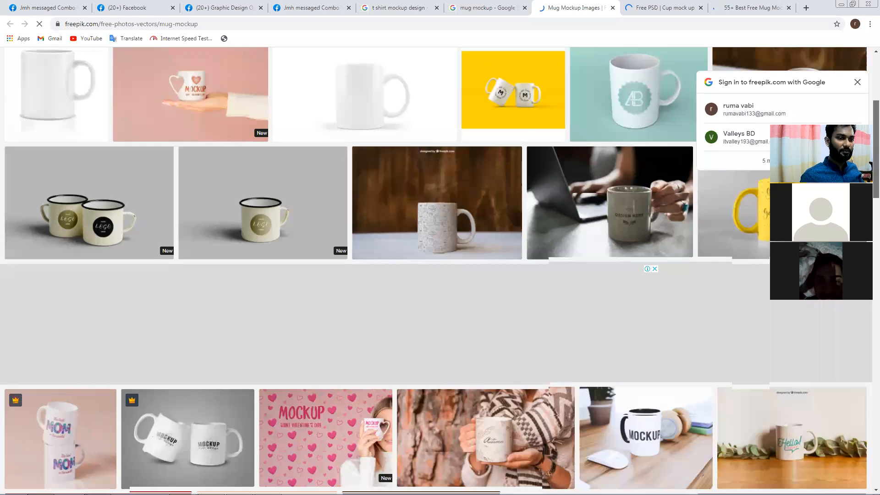
pyautogui.scroll(-4, 435, 271)
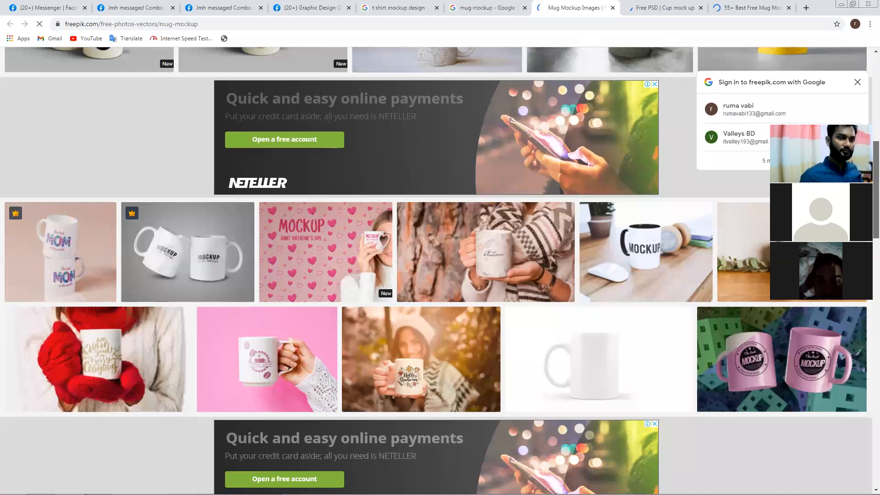
pyautogui.scroll(-2, 435, 270)
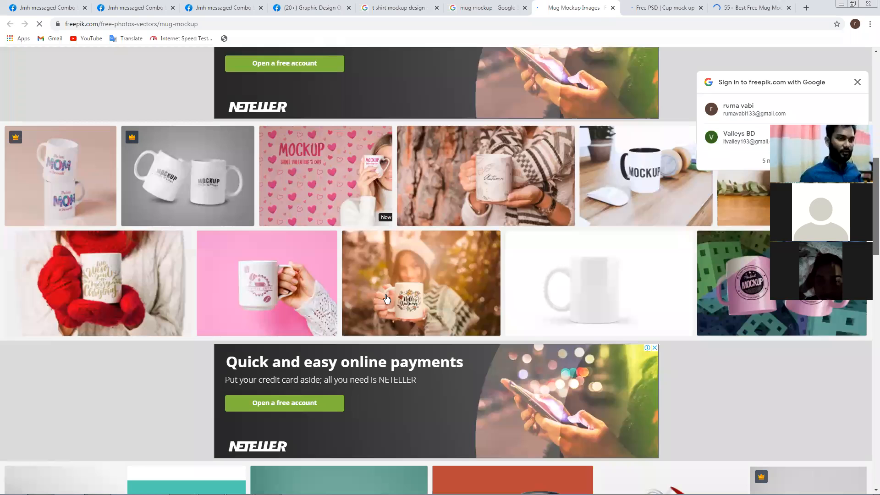
# - Try the free download of the "Autumn concept with woman holding mug" PSD, and return to its resource page
pyautogui.click(395, 276)
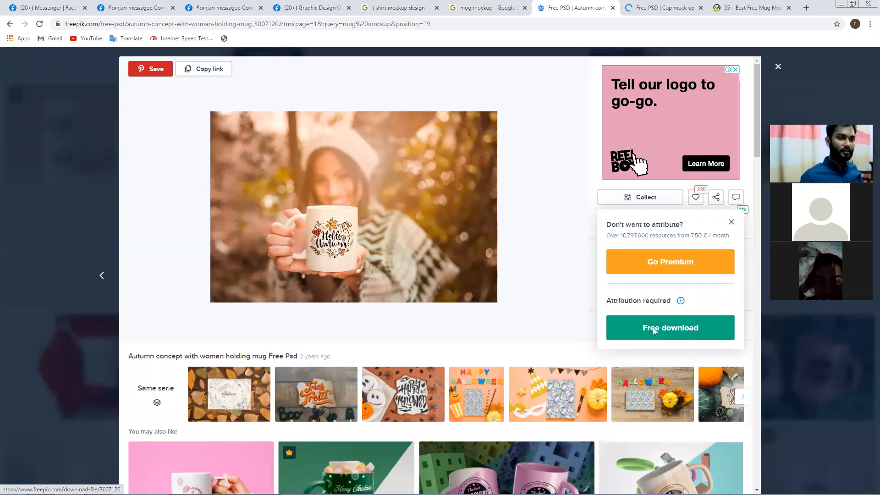
pyautogui.click(633, 330)
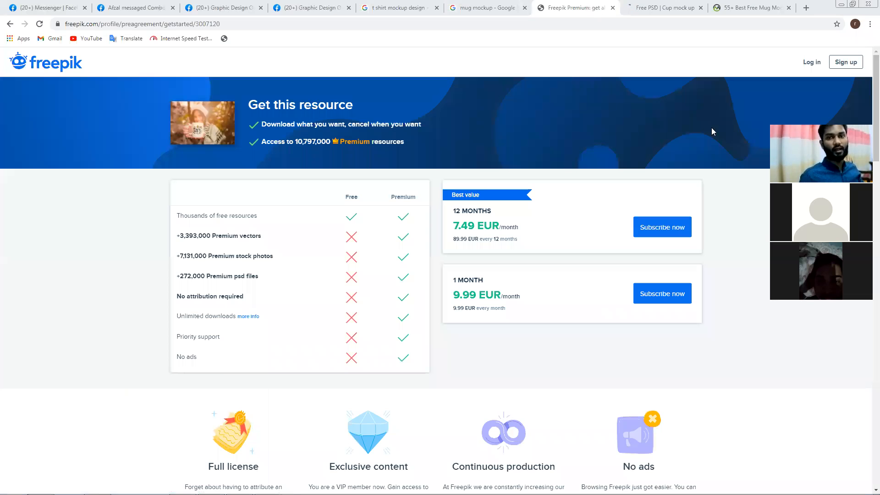
pyautogui.click(488, 8)
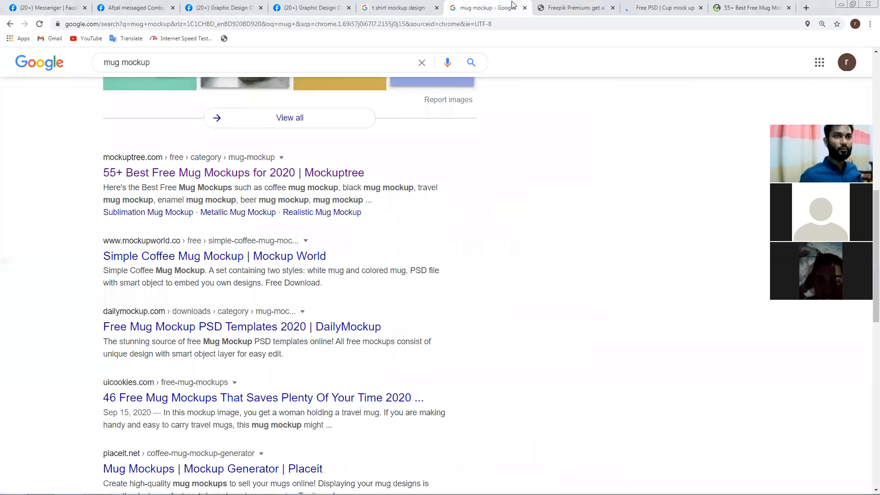
pyautogui.hotkey('ctrl', 'Tab')
pyautogui.click(10, 24)
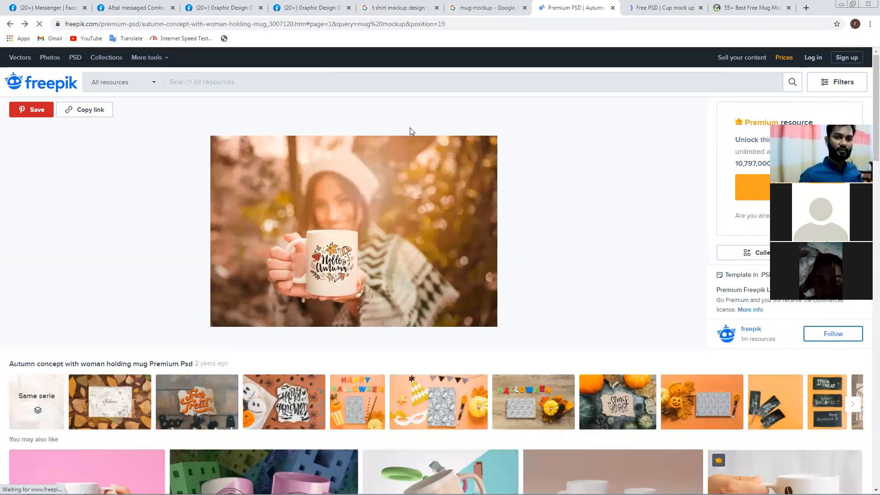
# - Dismiss the Google sign-in prompt and log in to Freepik through Google with the first listed account
pyautogui.scroll(-3, 637, 178)
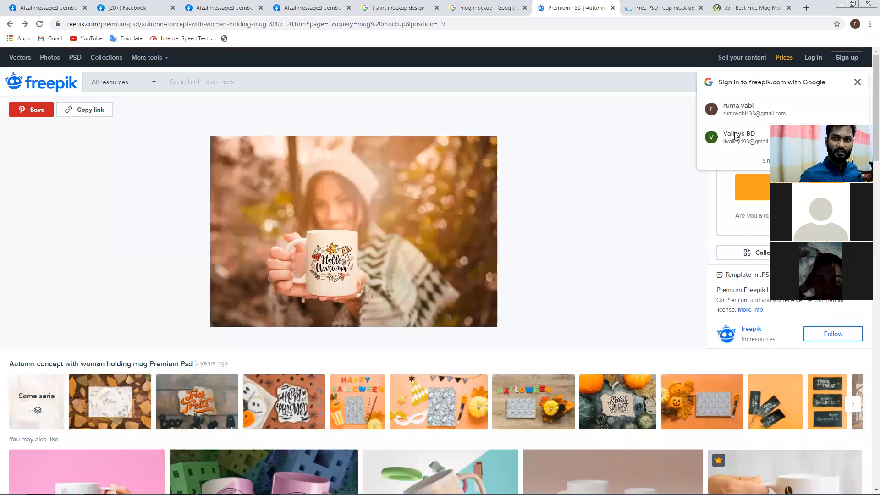
pyautogui.click(857, 82)
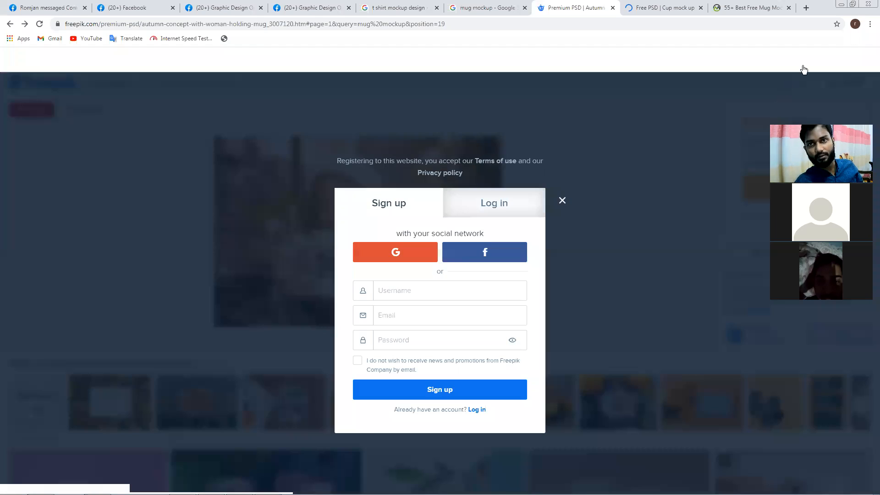
pyautogui.click(803, 70)
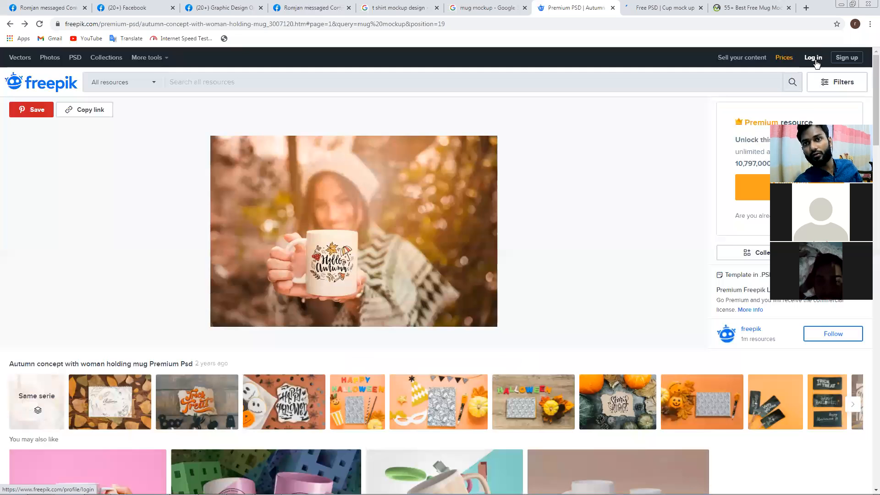
pyautogui.click(812, 58)
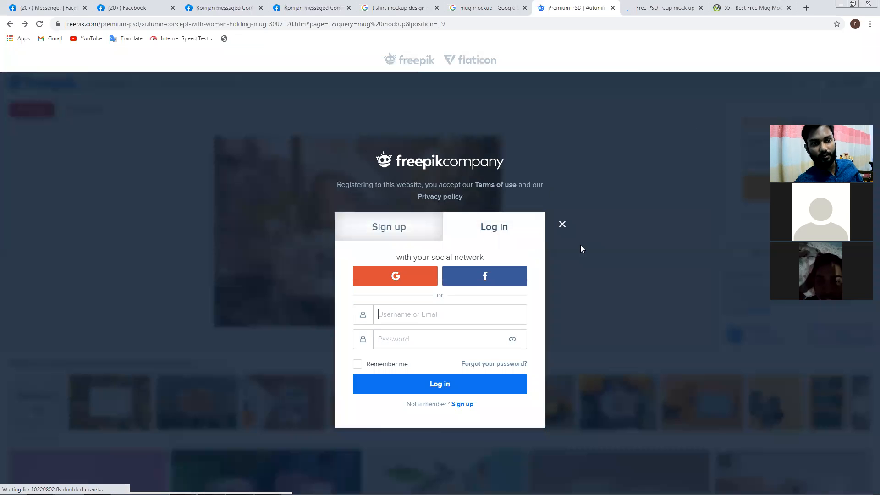
pyautogui.click(400, 275)
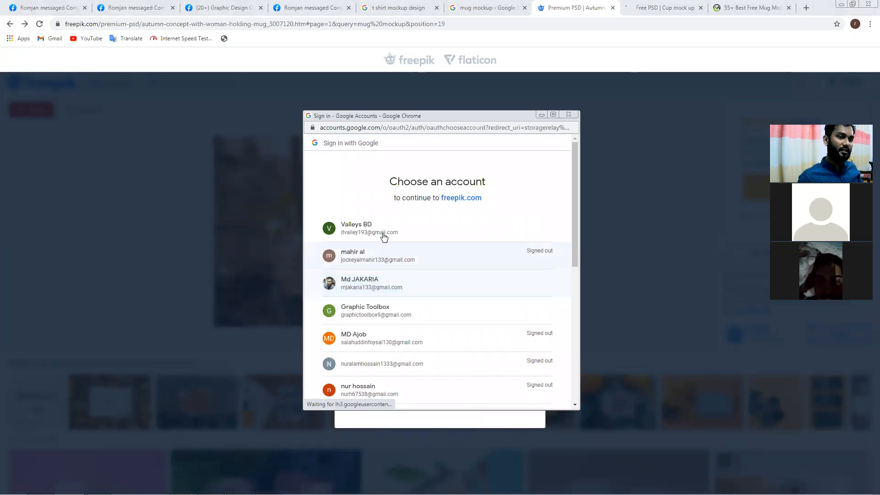
pyautogui.click(383, 235)
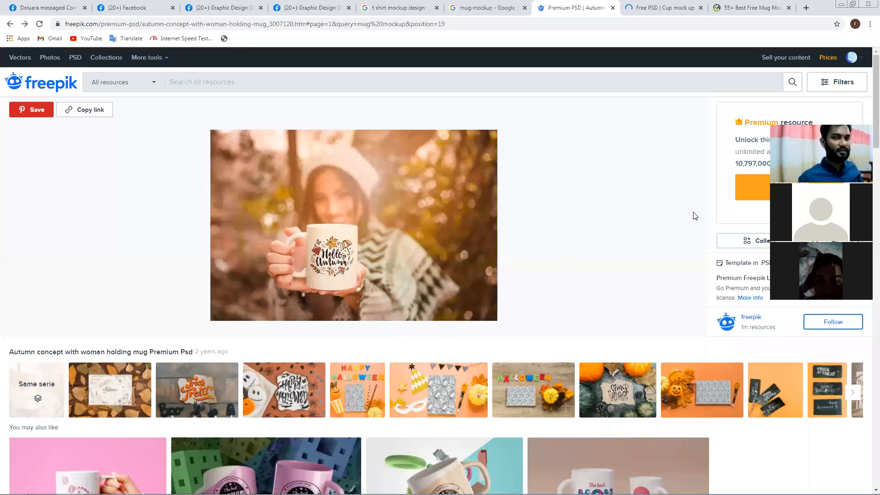
# - Return to the mug mockup results and download the free "Woman holding mug mockup with christmas concept" PSD
pyautogui.click(10, 24)
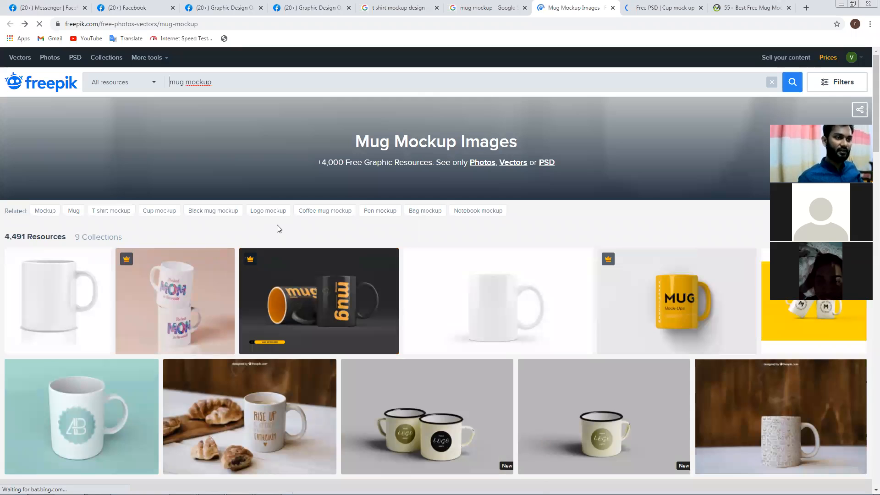
pyautogui.scroll(-2, 290, 341)
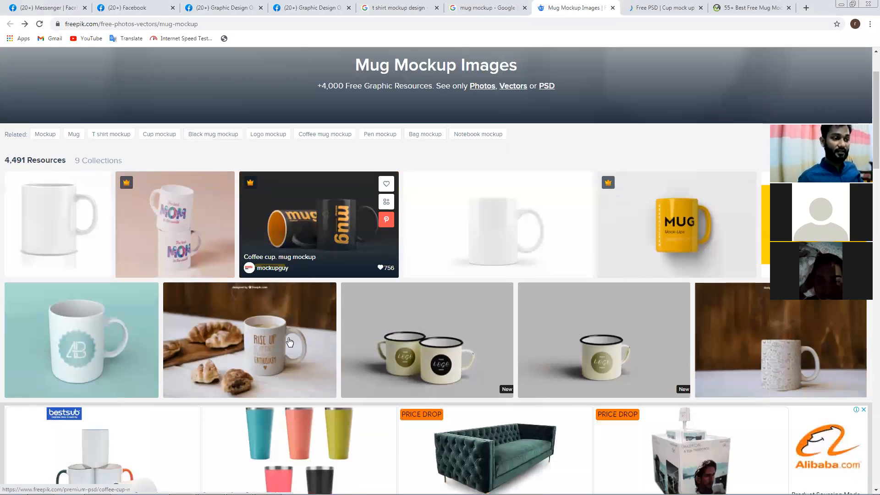
pyautogui.scroll(-1, 290, 341)
pyautogui.scroll(-5, 290, 341)
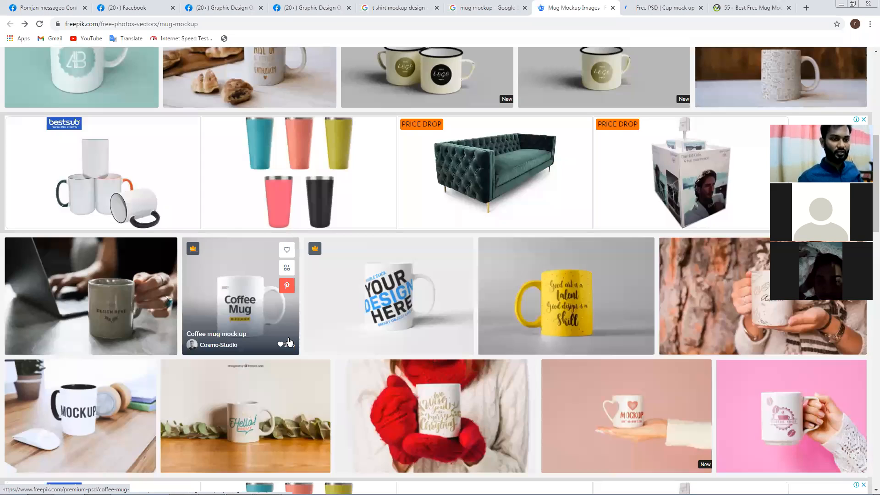
pyautogui.scroll(-3, 350, 363)
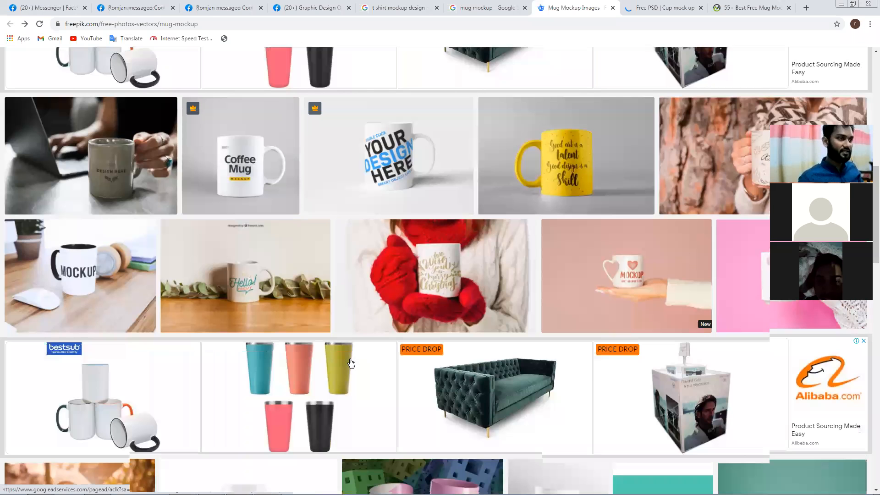
pyautogui.scroll(-1, 368, 361)
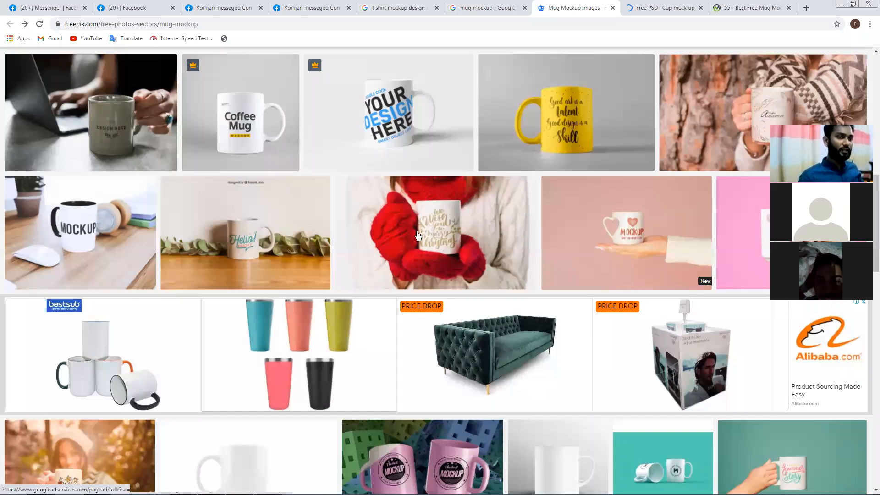
pyautogui.scroll(-1, 348, 233)
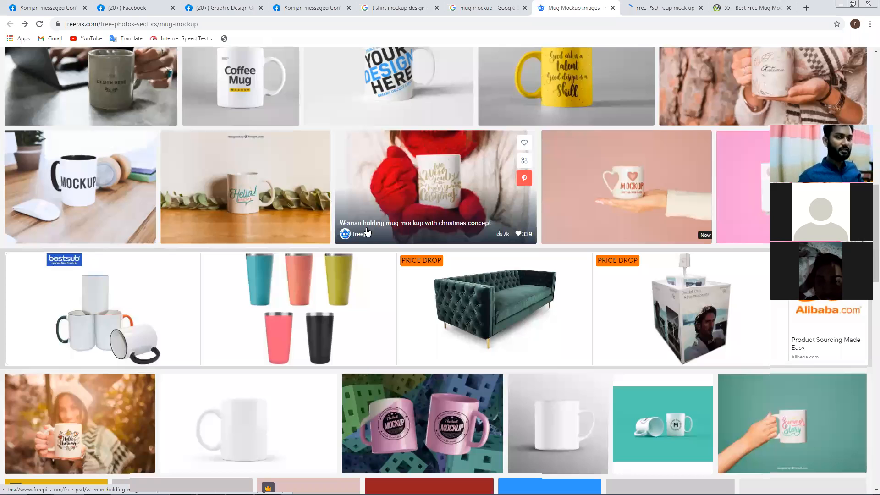
pyautogui.click(433, 239)
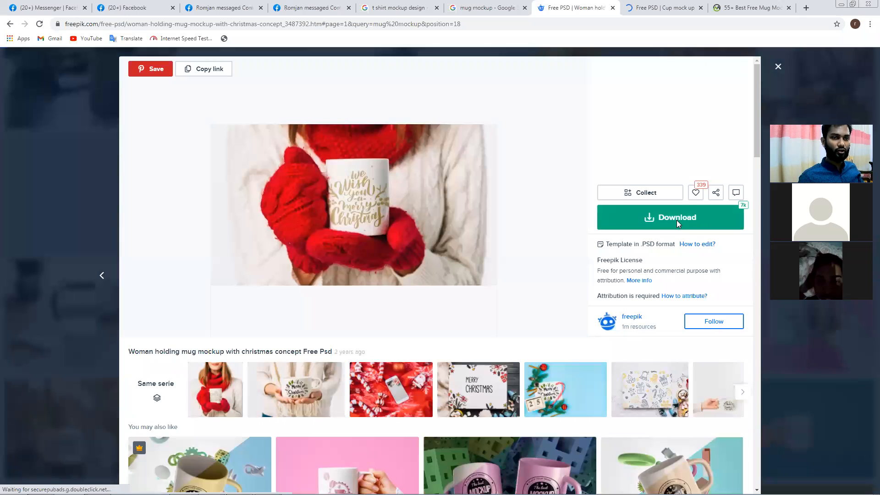
pyautogui.click(665, 240)
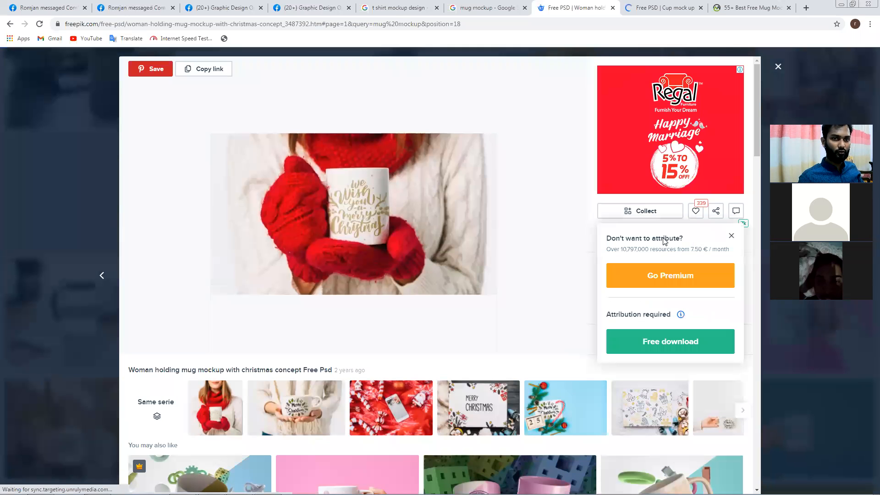
pyautogui.click(659, 343)
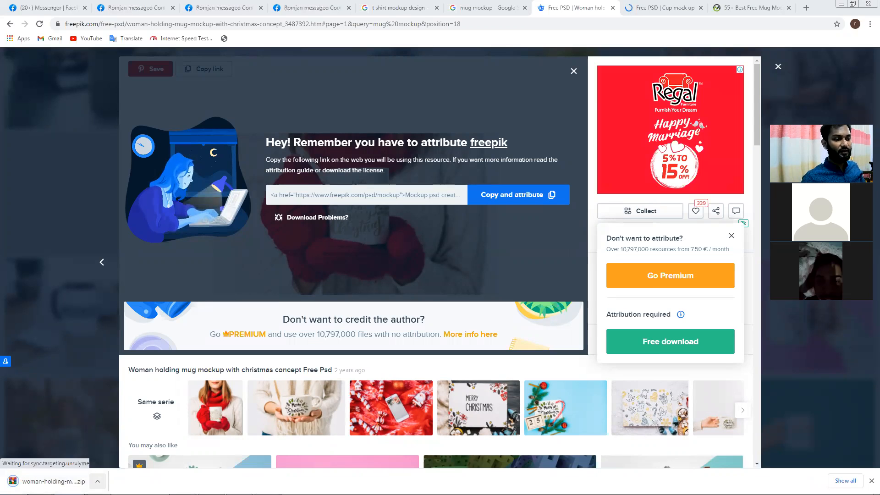
# - Show the downloaded woman-holding-mug-mockup-with-christmas-concept archive in its Downloads folder
pyautogui.click(98, 480)
pyautogui.click(115, 450)
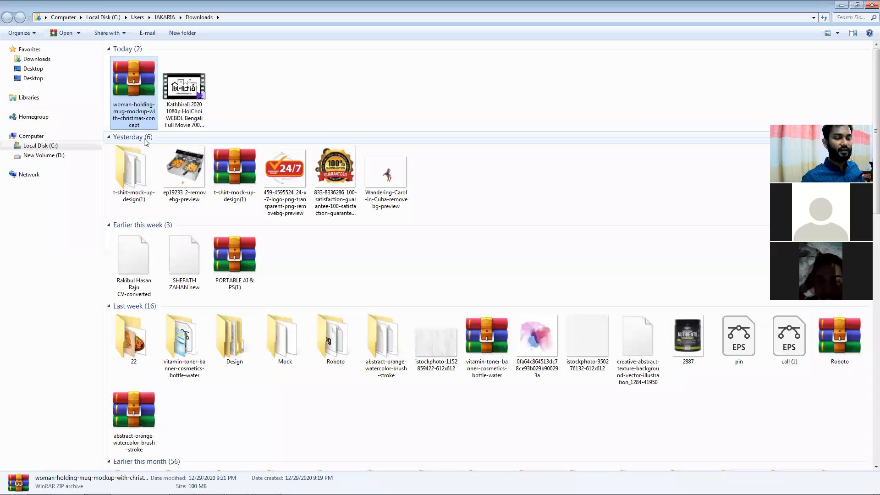
pyautogui.rightClick(133, 84)
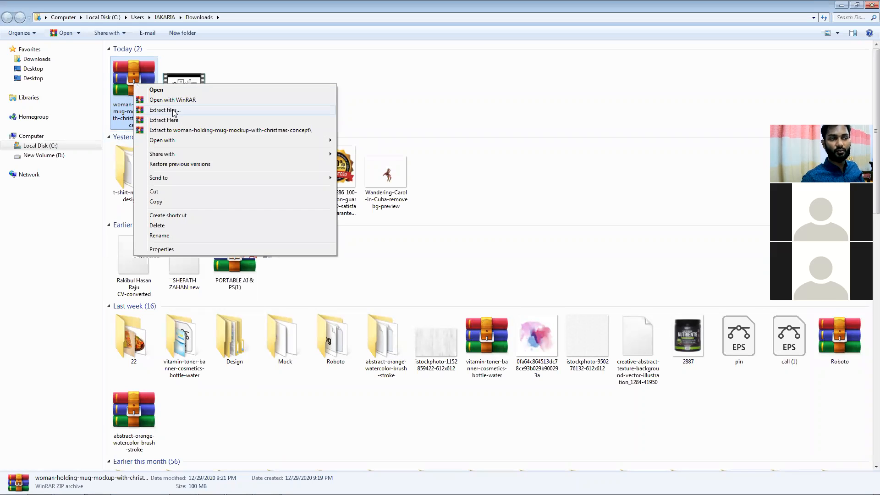
pyautogui.click(287, 71)
pyautogui.click(133, 91)
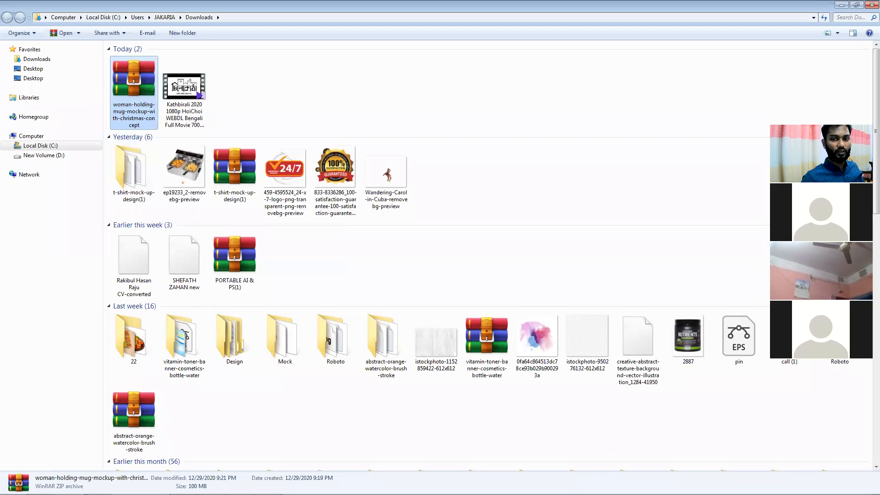
pyautogui.click(133, 91)
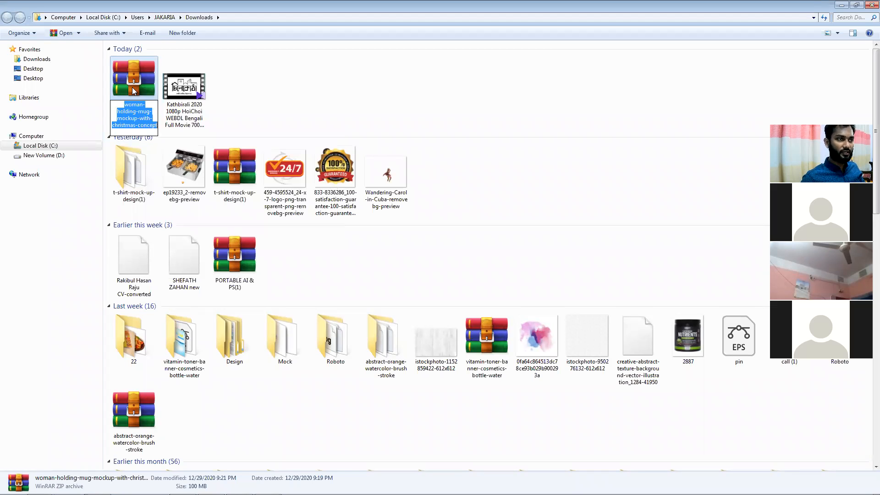
# - Extract the woman-holding-mug-mockup-with-christmas-concept archive into its own folder in Downloads, and open the extracted folder
pyautogui.rightClick(132, 87)
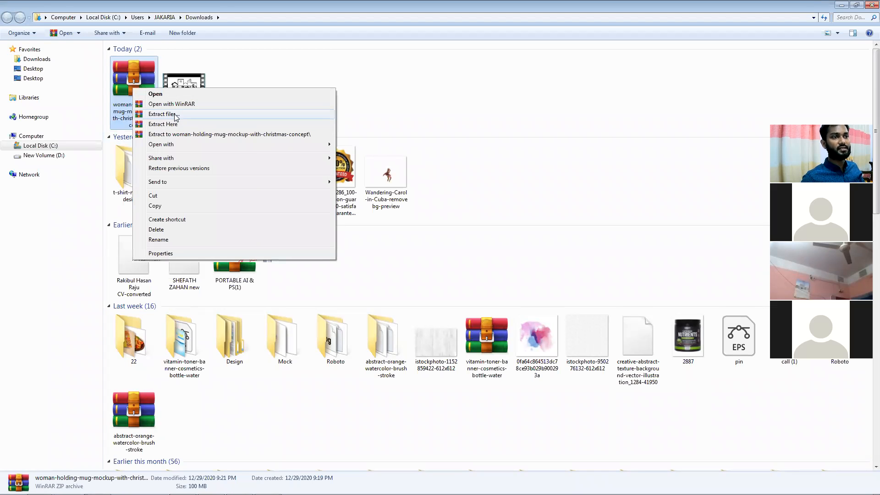
pyautogui.click(164, 114)
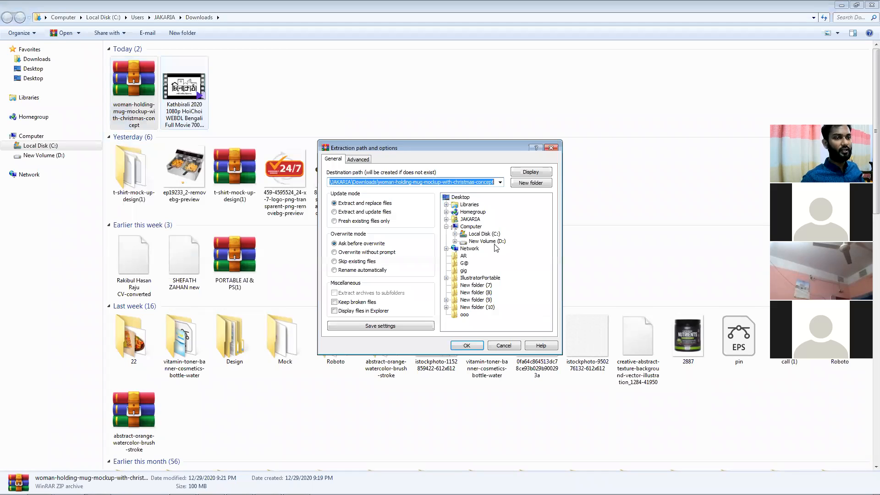
pyautogui.click(466, 345)
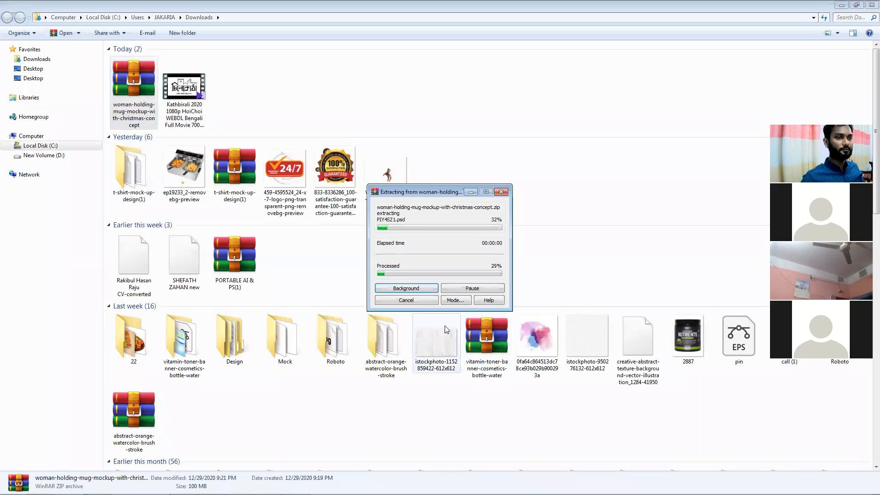
pyautogui.click(312, 103)
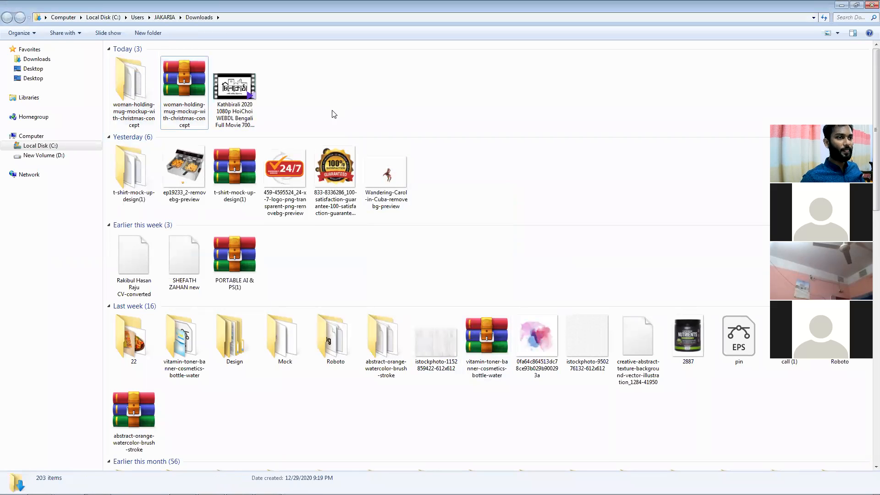
pyautogui.doubleClick(133, 100)
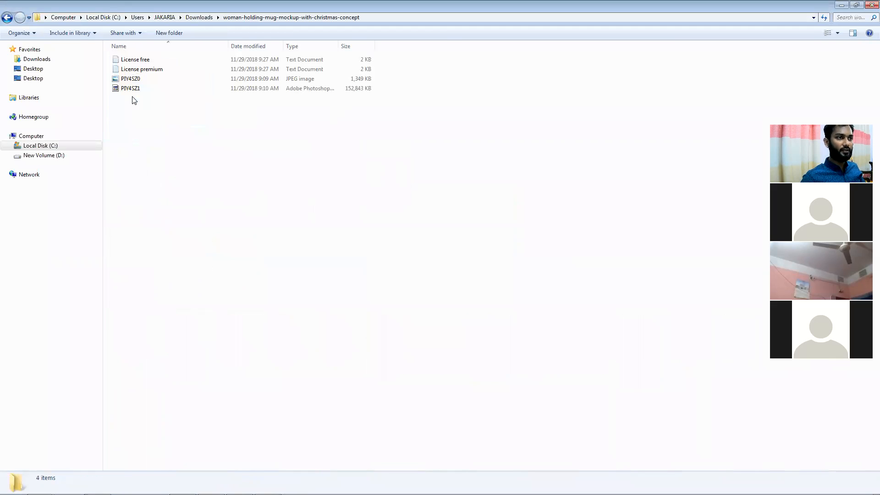
# - Open the PIY4SZ1 PSD in Photoshop, discarding its embedded colour profile
pyautogui.click(158, 92)
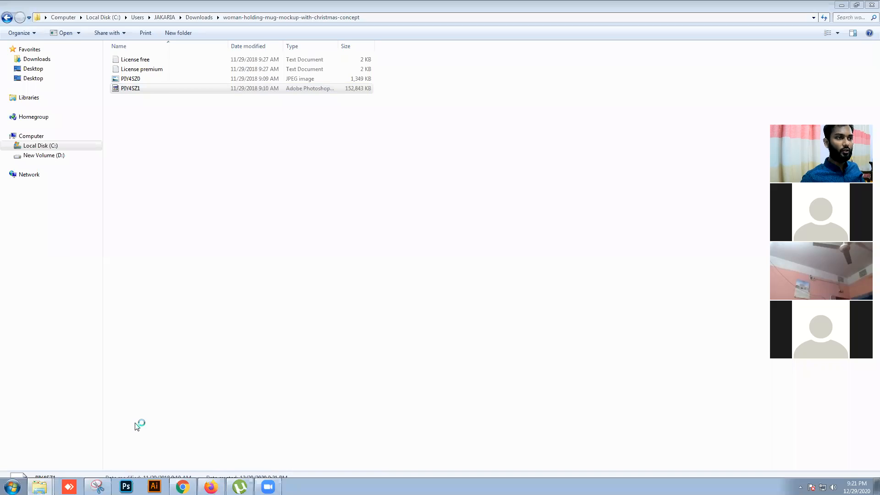
pyautogui.doubleClick(182, 91)
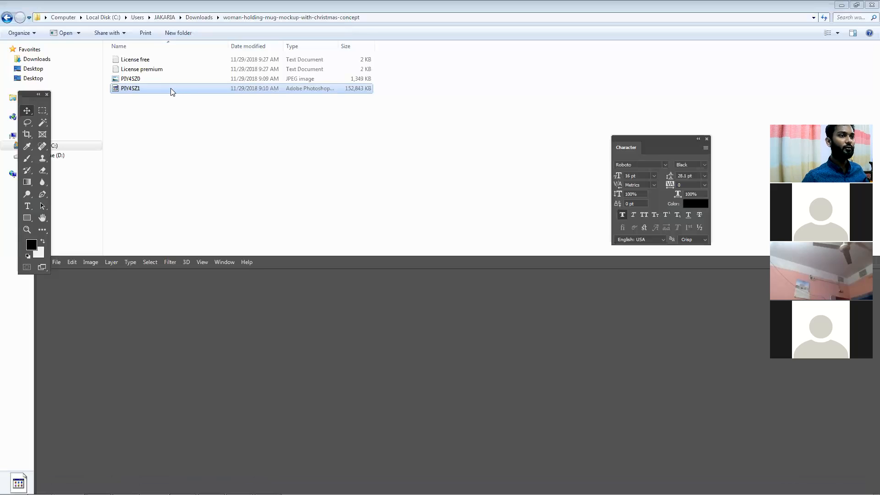
pyautogui.moveTo(170, 88); pyautogui.dragTo(424, 309)
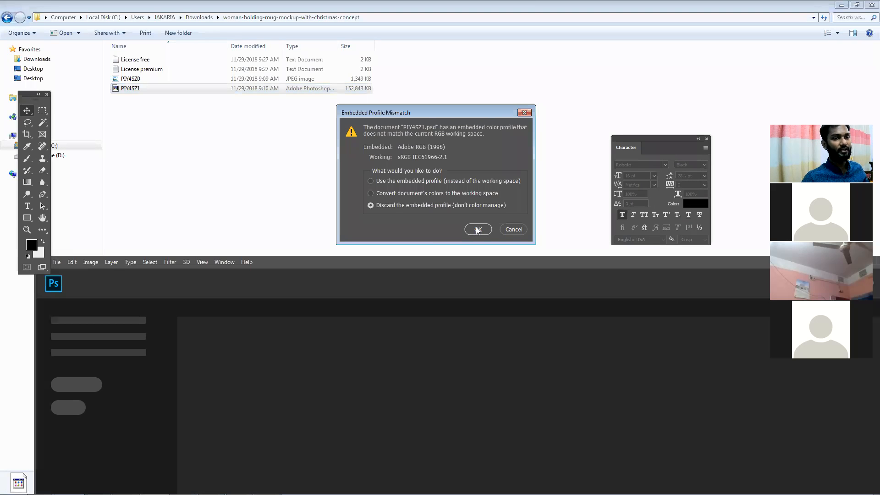
pyautogui.click(473, 230)
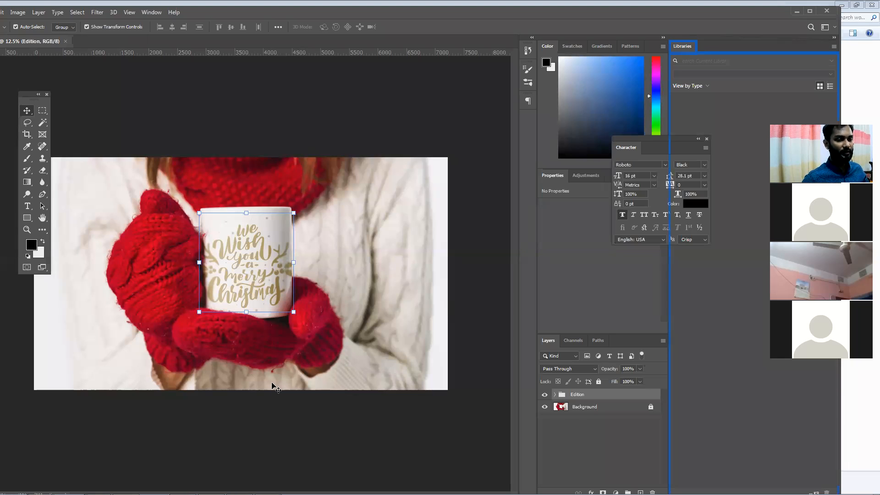
# - Expand the Edition and Cup groups to inspect the mockup's layers, and close PIY4SZ1.psd without saving
pyautogui.click(554, 394)
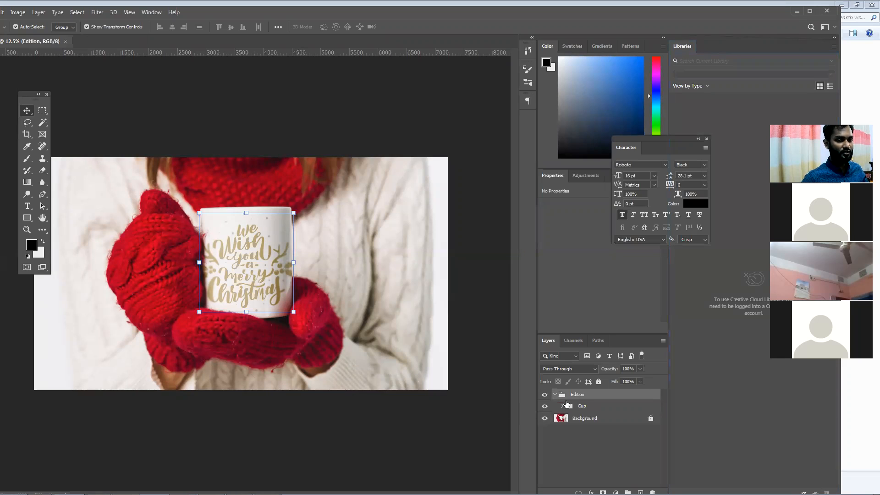
pyautogui.click(562, 405)
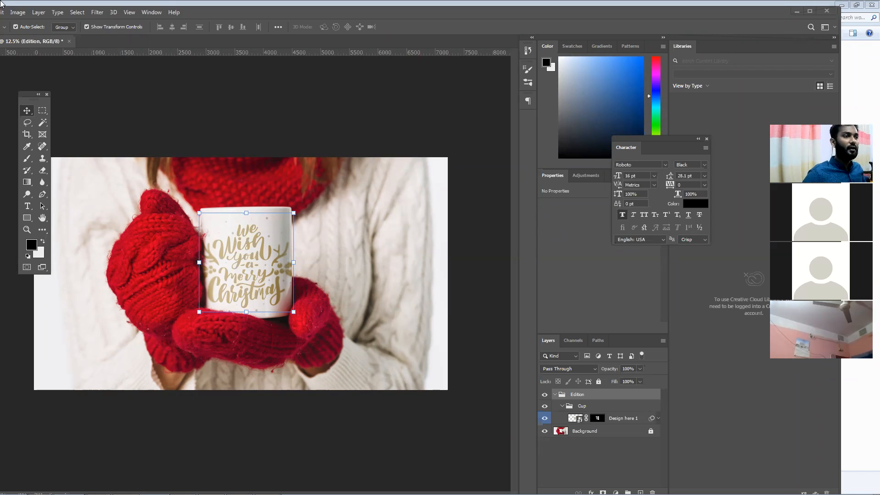
pyautogui.click(69, 41)
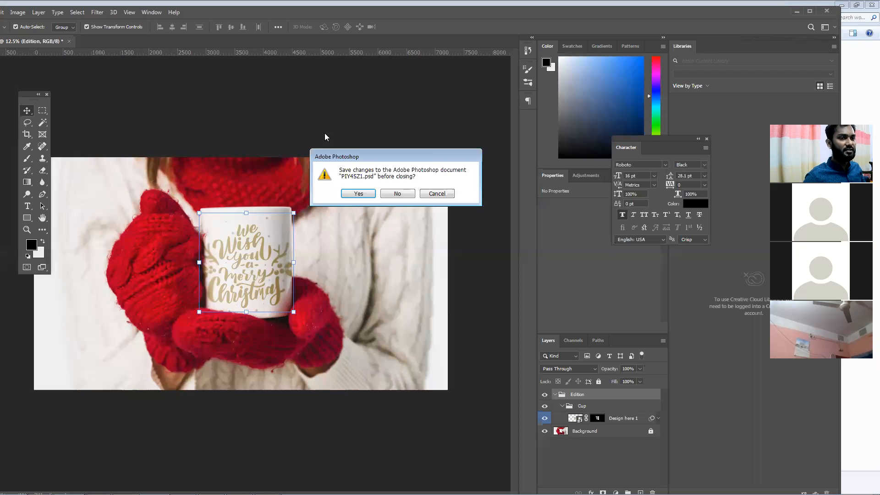
pyautogui.click(396, 195)
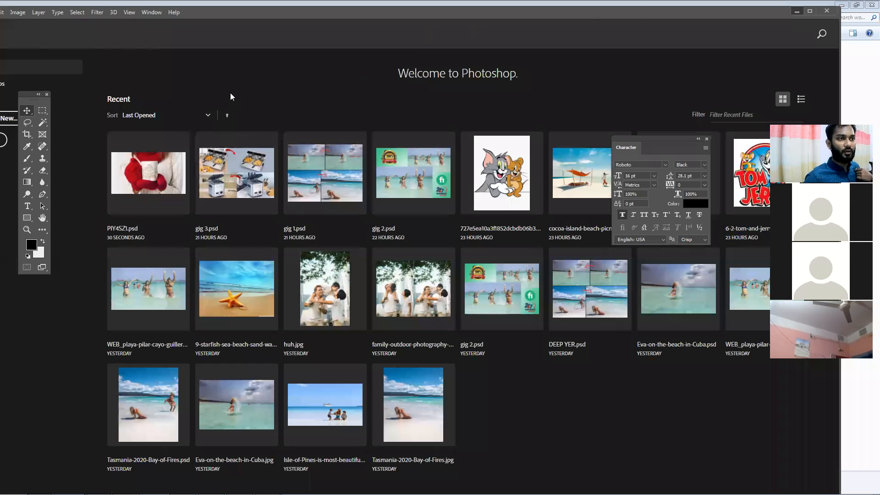
# - Switch to Firefox and browse the instructor's YouTube channel videos for the "How to open zip file or unzipping!" tutorial
pyautogui.hotkey('alt', 'Tab')
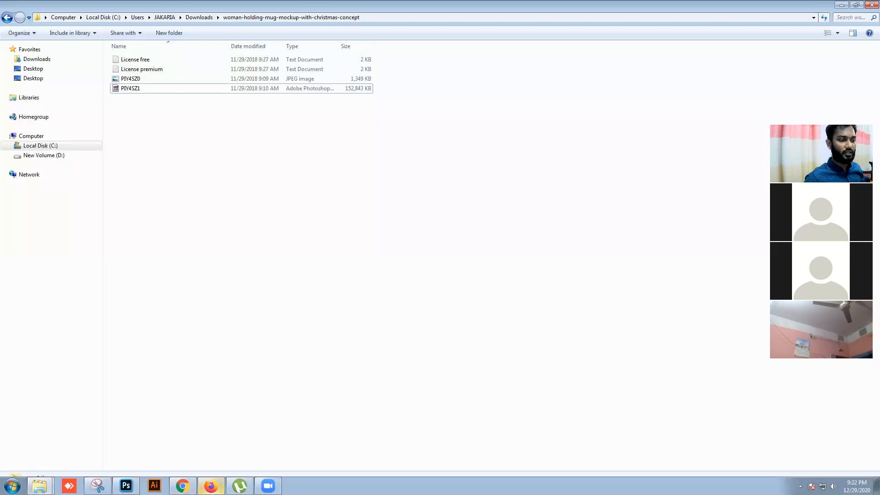
pyautogui.click(211, 486)
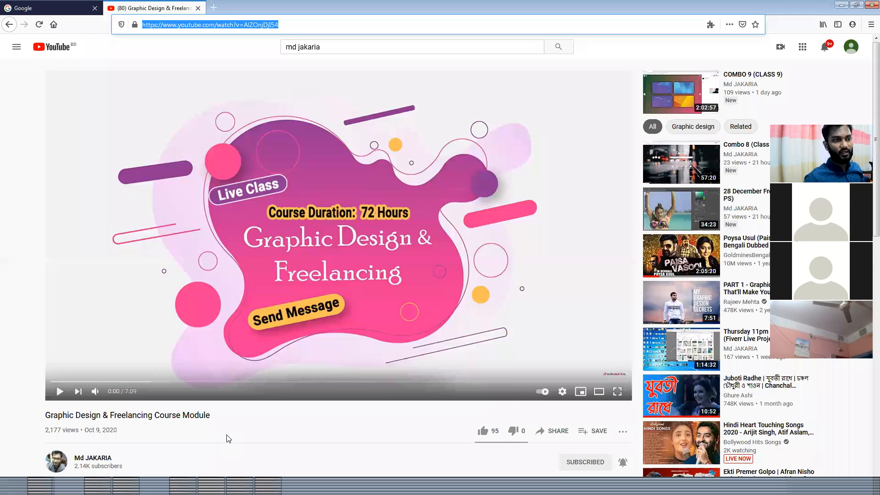
pyautogui.click(9, 25)
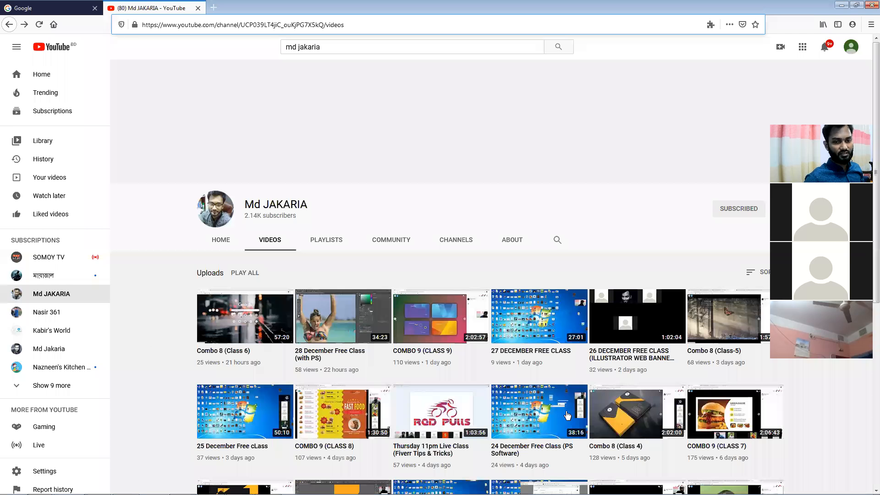
pyautogui.scroll(-10, 557, 419)
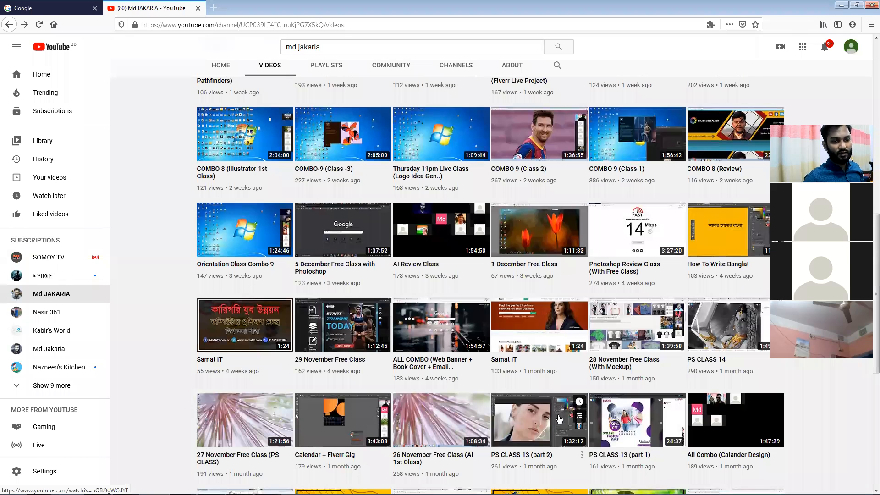
pyautogui.scroll(-10, 559, 419)
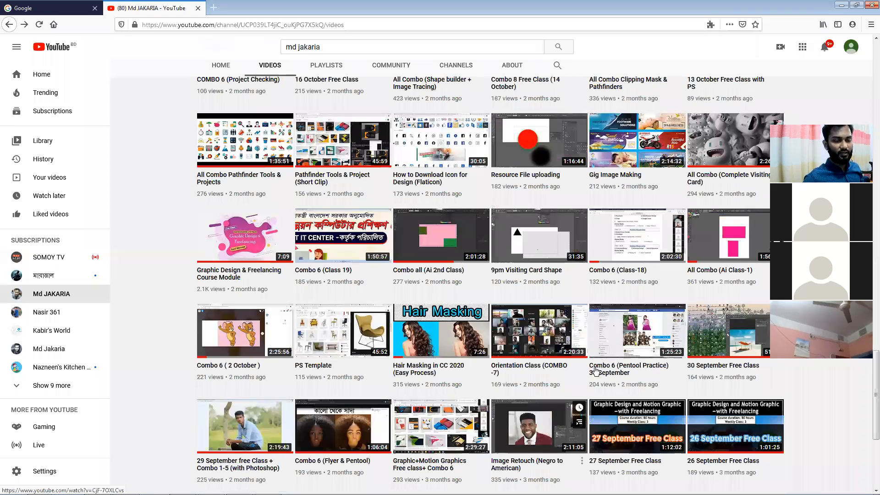
pyautogui.scroll(-10, 486, 452)
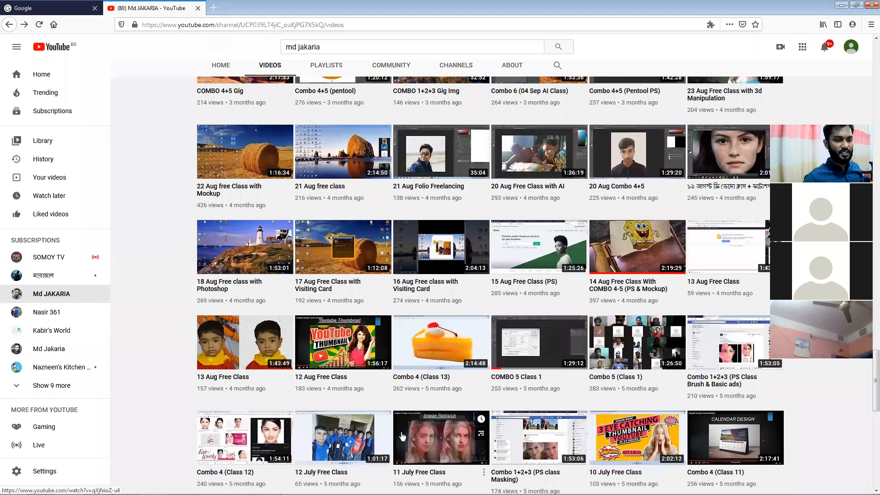
pyautogui.scroll(-7, 523, 411)
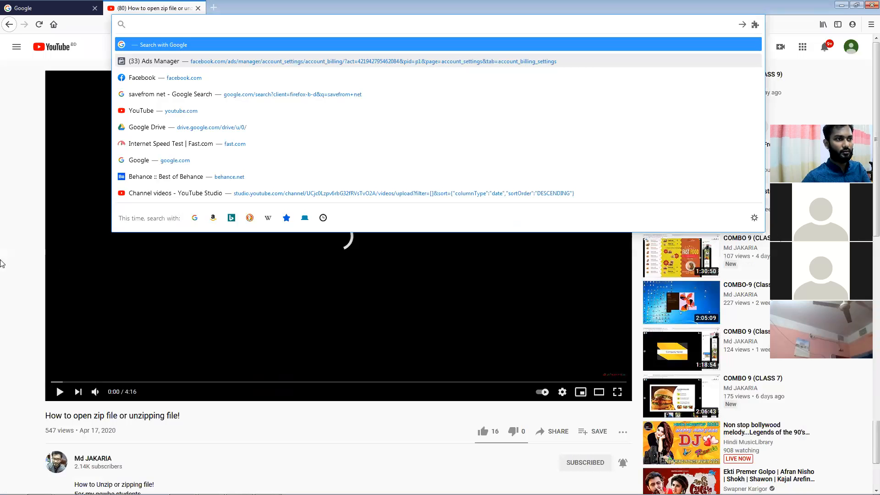
# - Reload the unzipping tutorial's page, select its web address and pause the video
pyautogui.click(39, 24)
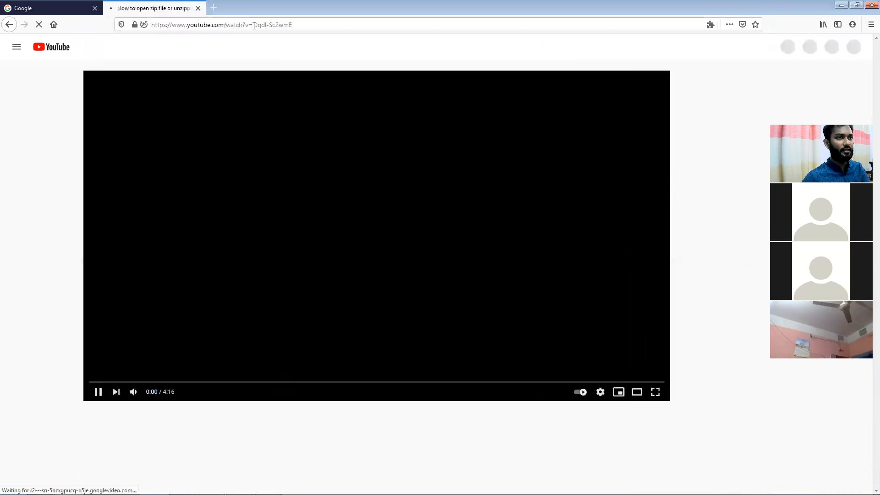
pyautogui.click(254, 26)
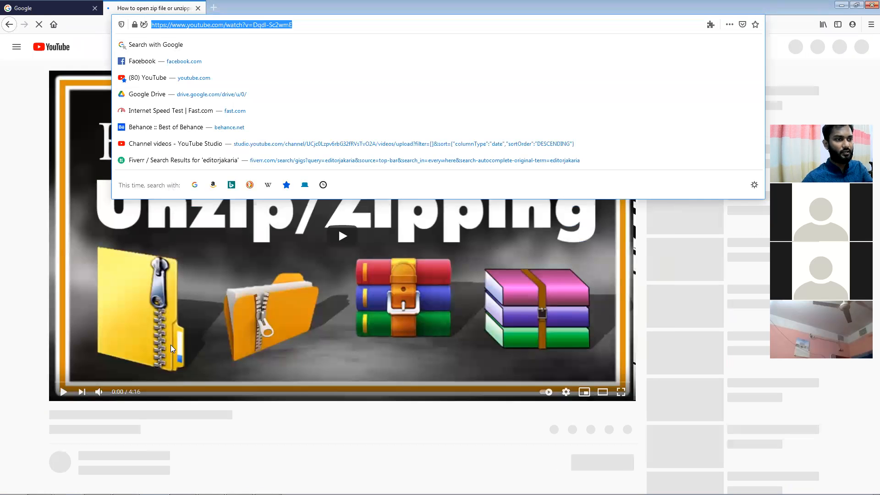
pyautogui.click(180, 341)
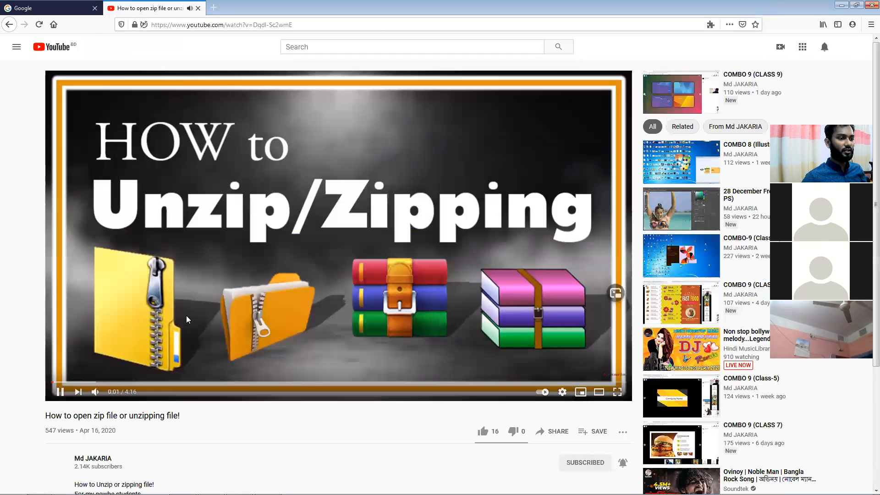
pyautogui.click(218, 78)
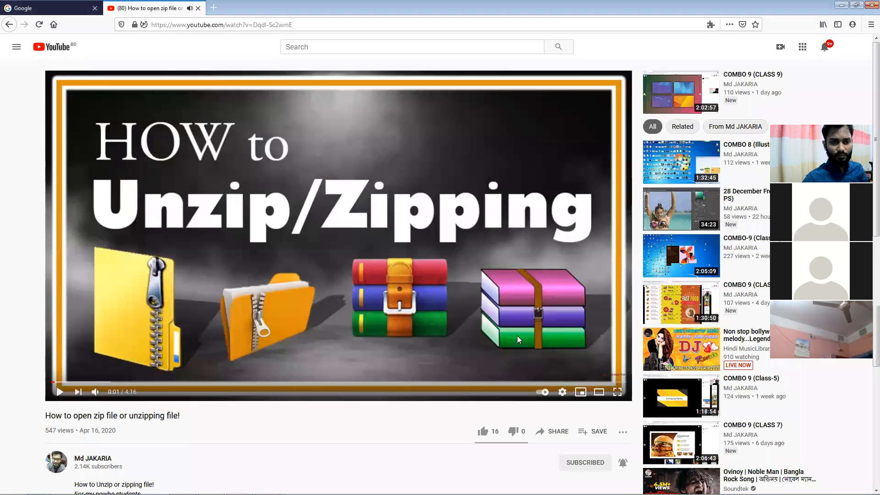
# - Clear the browser and folder windows from the desktop, and bring up Photoshop with its window moved so the menus show
pyautogui.click(841, 5)
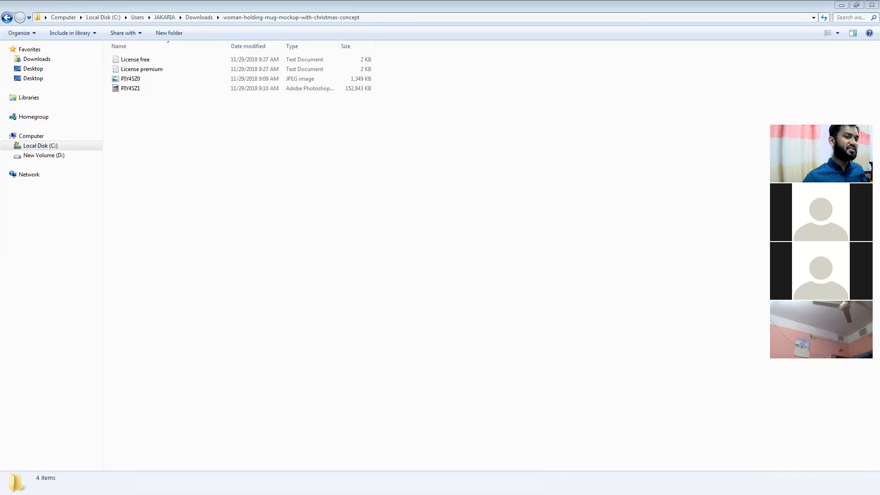
pyautogui.click(868, 4)
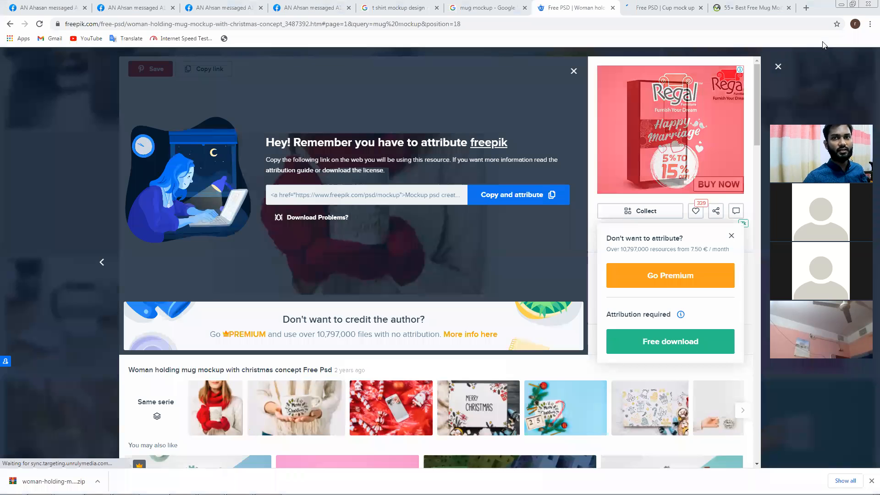
pyautogui.click(842, 5)
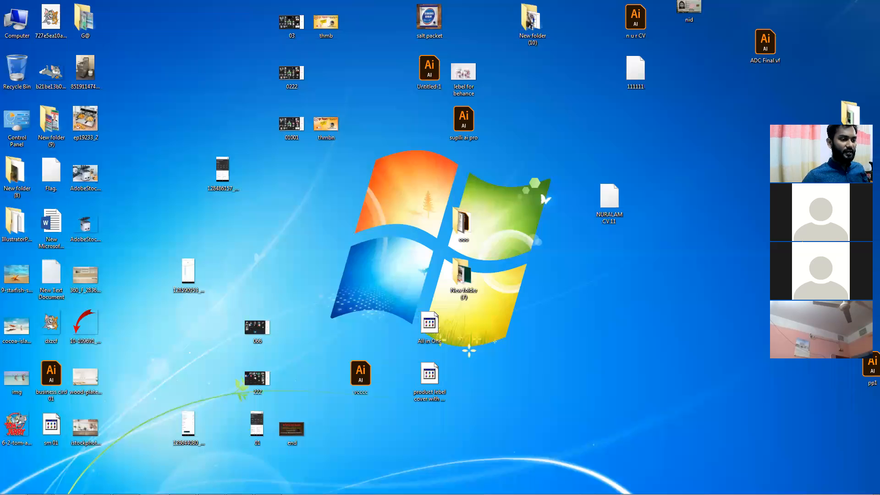
pyautogui.click(125, 487)
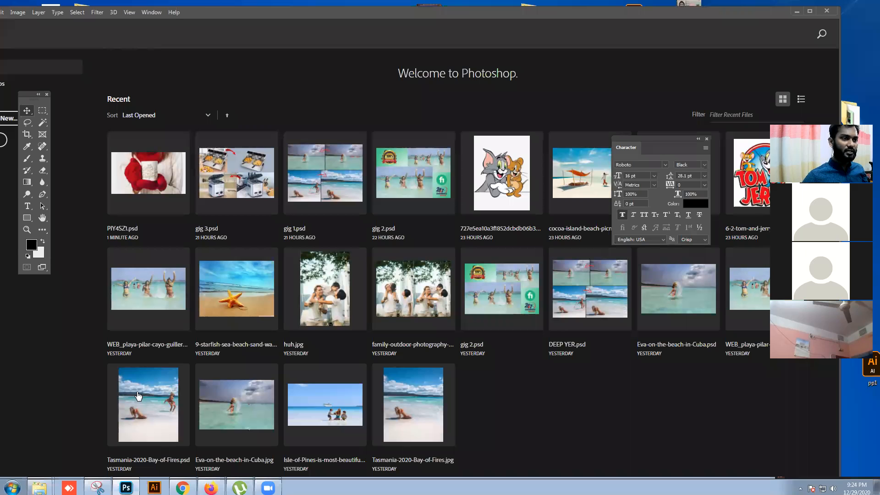
pyautogui.moveTo(295, 46); pyautogui.dragTo(440, 152)
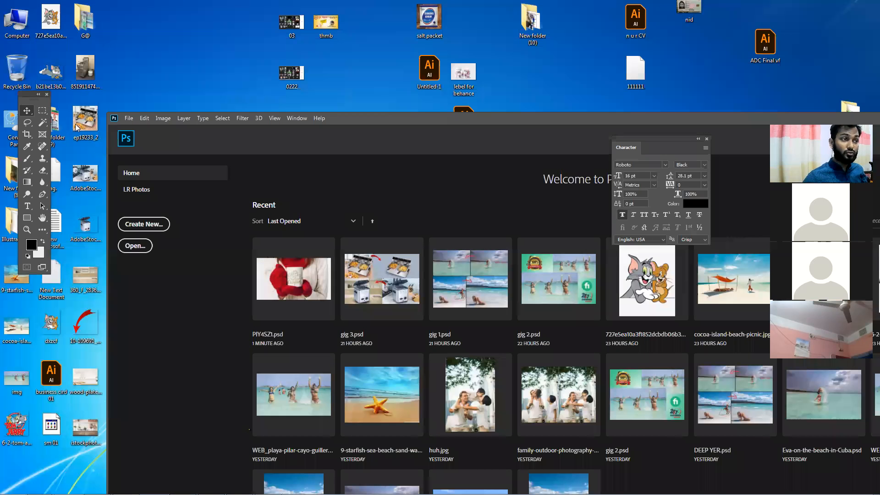
# - Open PIY4SZ1 from the extracted mug mockup folder in Downloads with Adobe Photoshop 2020, accepting the profile mismatch prompt
pyautogui.press('super+e')
pyautogui.click(54, 58)
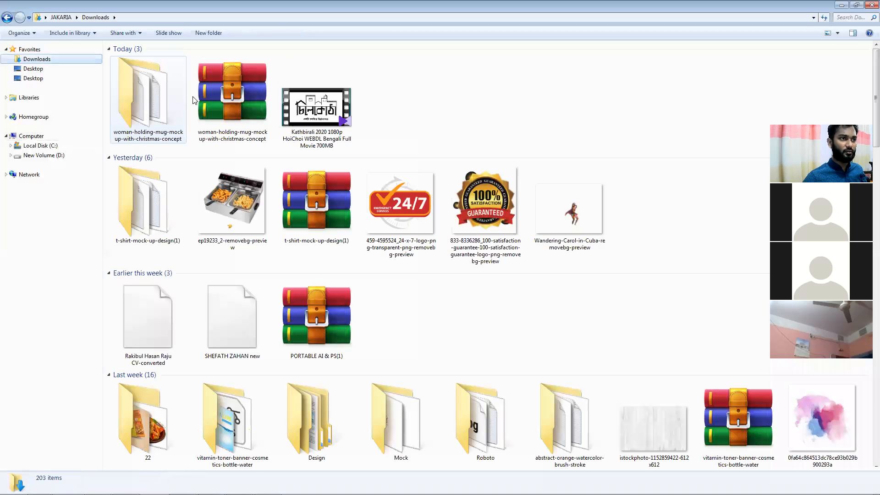
pyautogui.doubleClick(133, 88)
pyautogui.rightClick(133, 88)
pyautogui.moveTo(170, 117)
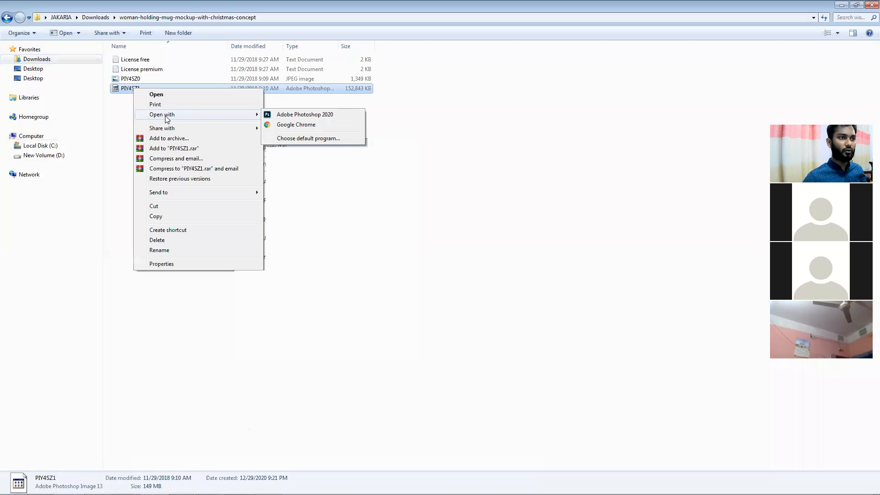
pyautogui.click(293, 115)
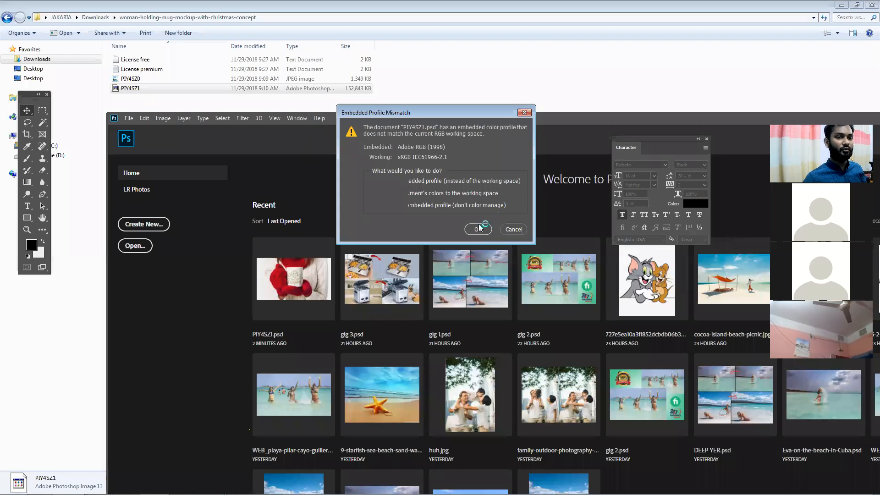
pyautogui.click(478, 228)
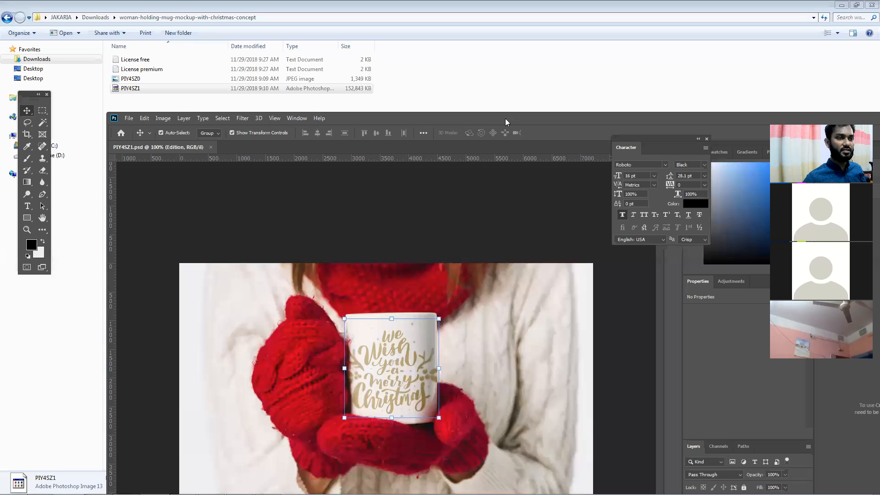
# - Maximize the Photoshop window and deselect the Edition group
pyautogui.doubleClick(509, 142)
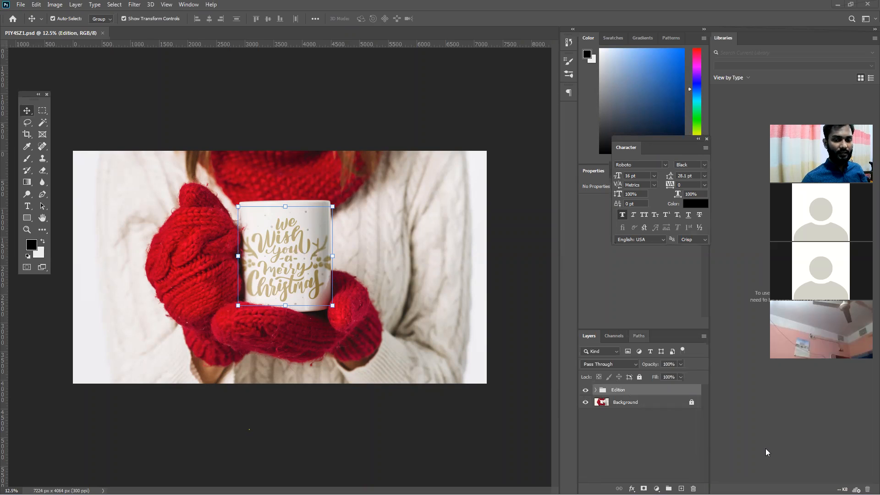
pyautogui.click(588, 411)
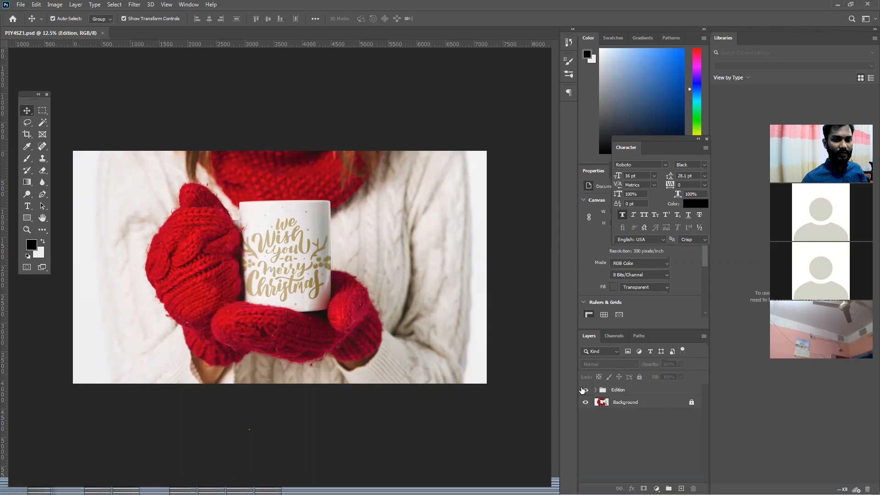
# - Expand the Edition group and its nested Cup group to expose the Design here 1 layer
pyautogui.click(642, 403)
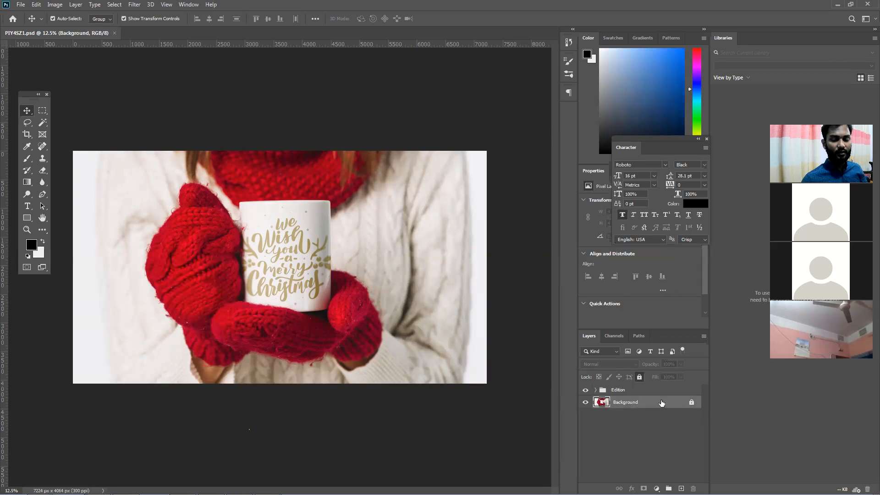
pyautogui.click(634, 392)
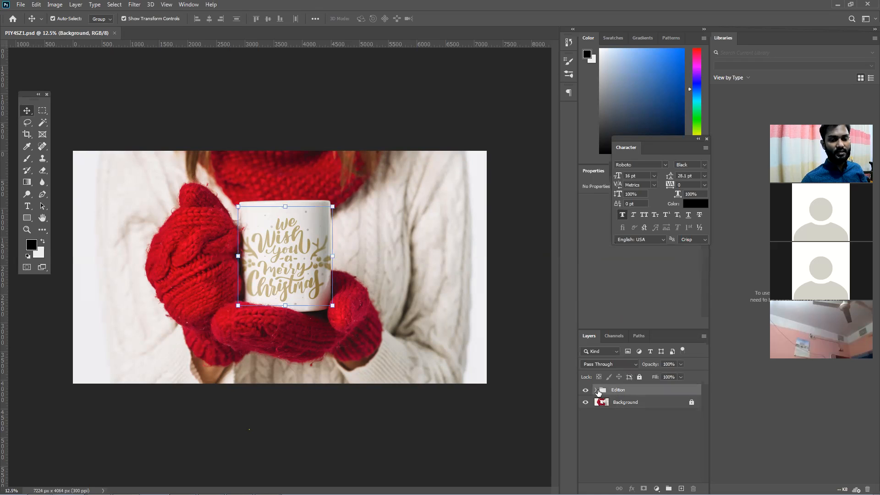
pyautogui.click(596, 390)
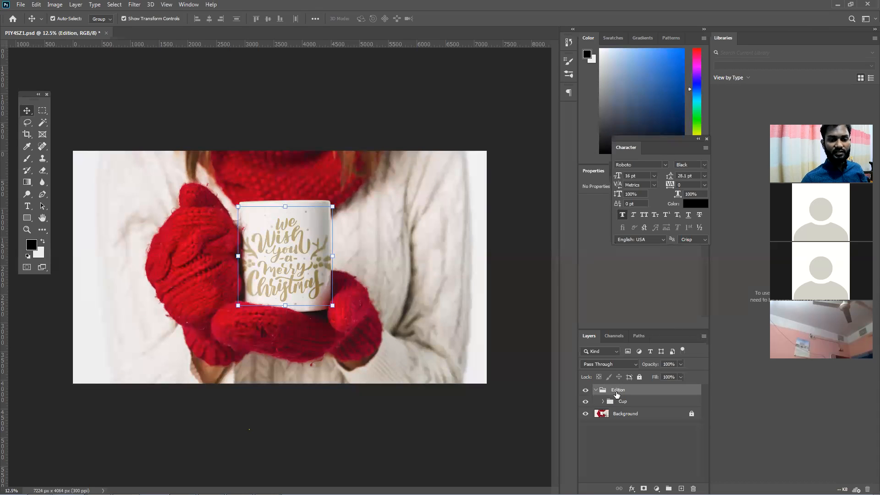
pyautogui.click(610, 403)
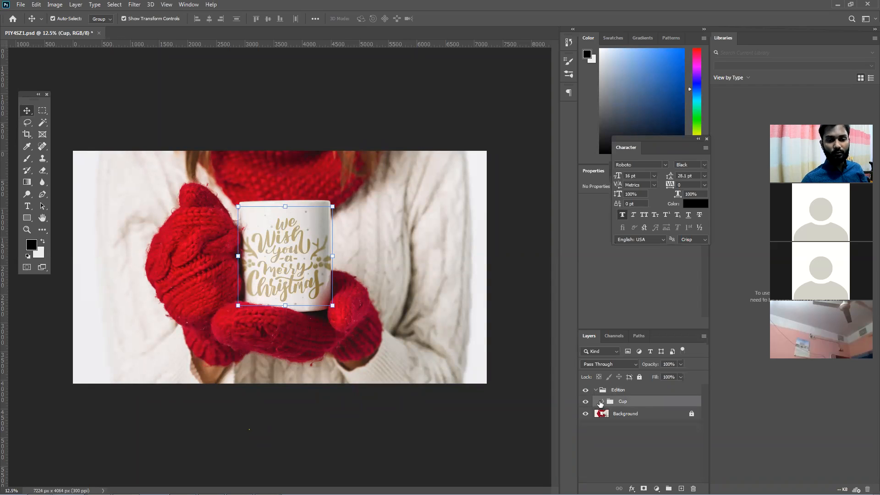
pyautogui.click(602, 401)
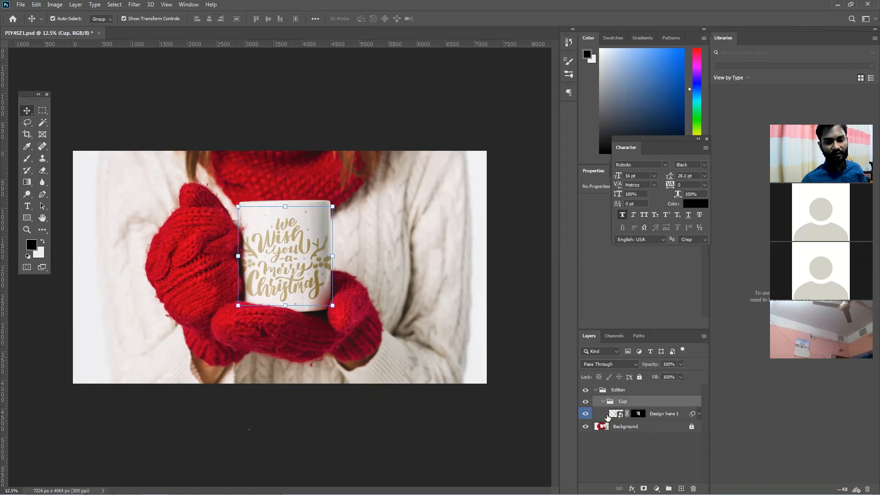
# - Open the contents of the Design here 1 smart object, discarding the embedded color profile
pyautogui.click(620, 416)
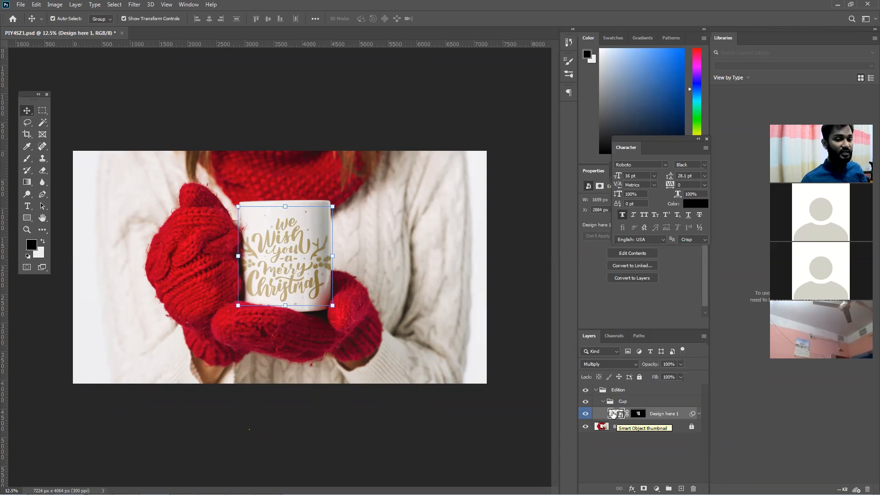
pyautogui.doubleClick(616, 414)
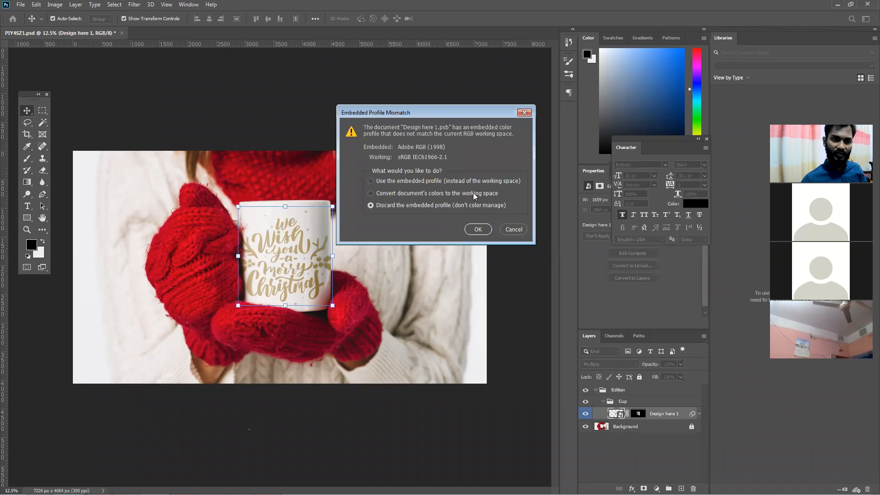
pyautogui.click(477, 229)
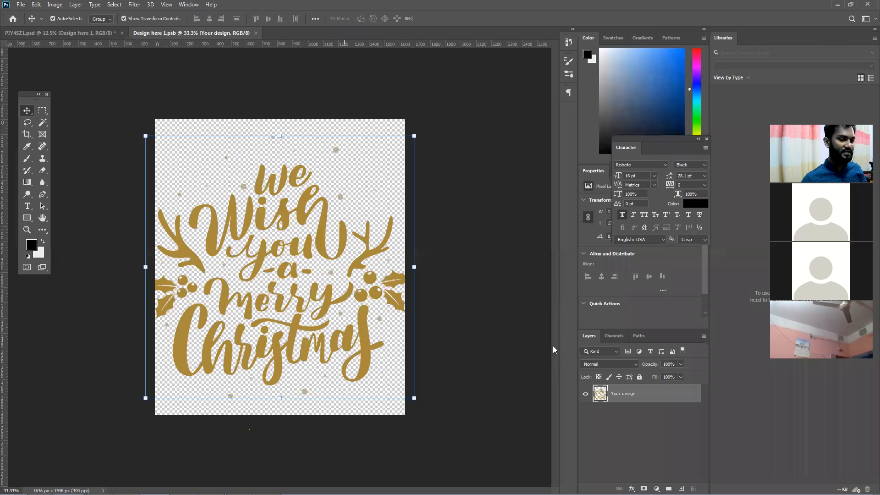
# - Hide the Your design layer and place the 6-2-tom-and-jerry-picture image from the desktop into Design here 1.psb
pyautogui.click(586, 394)
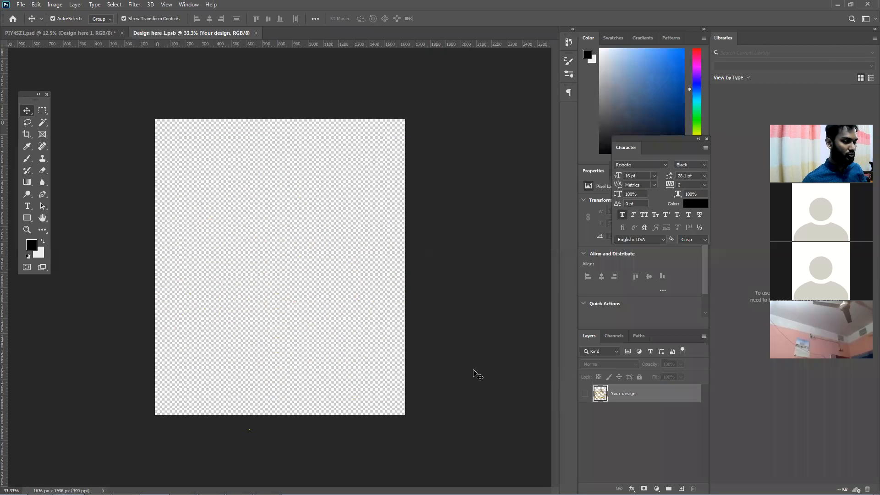
pyautogui.doubleClick(358, 2)
pyautogui.click(840, 5)
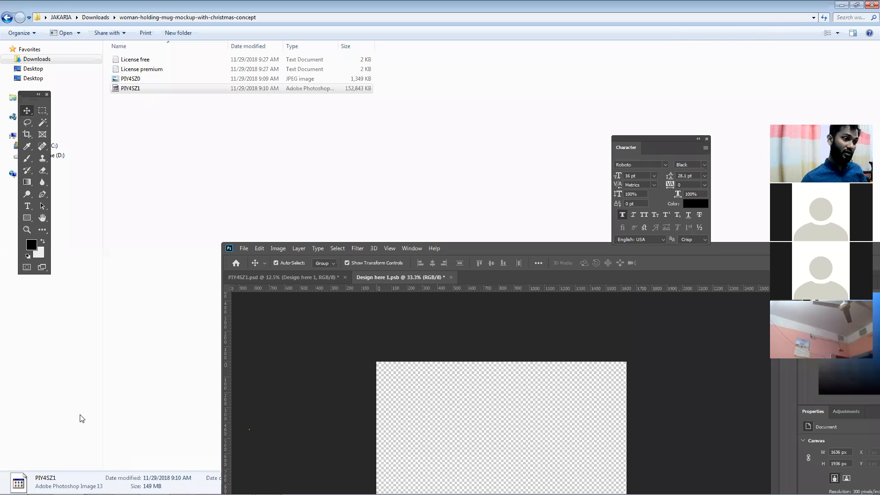
pyautogui.moveTo(21, 427); pyautogui.dragTo(579, 351)
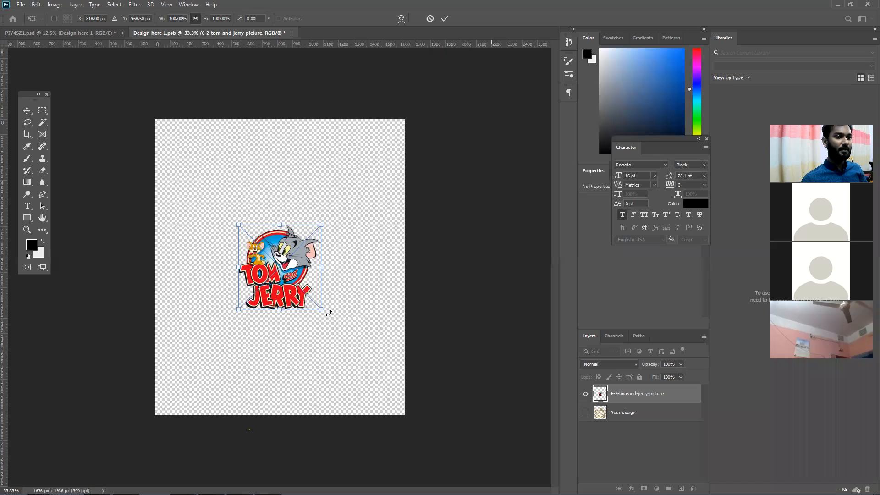
# - Scale the placed Tom and Jerry picture to about 252% and position it in the canvas's lower middle
pyautogui.moveTo(322, 310); pyautogui.dragTo(431, 386)
pyautogui.moveTo(239, 224); pyautogui.dragTo(208, 194)
pyautogui.moveTo(280, 261); pyautogui.dragTo(302, 254)
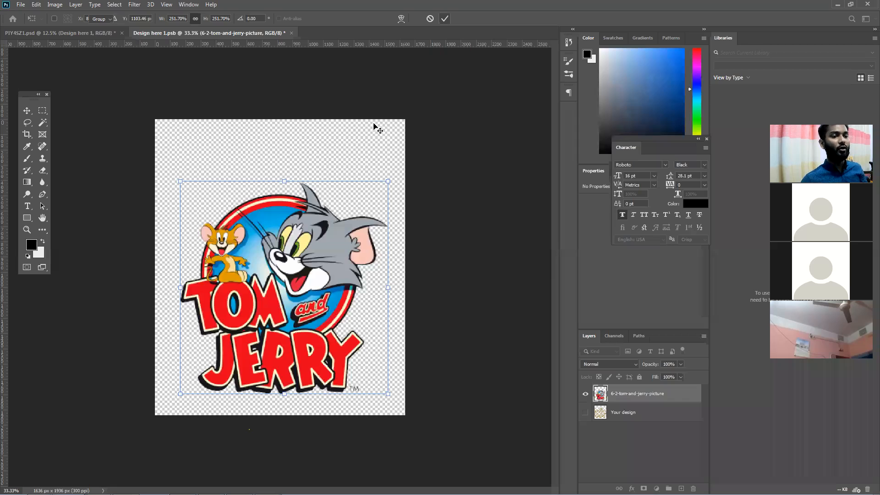
pyautogui.press('Return')
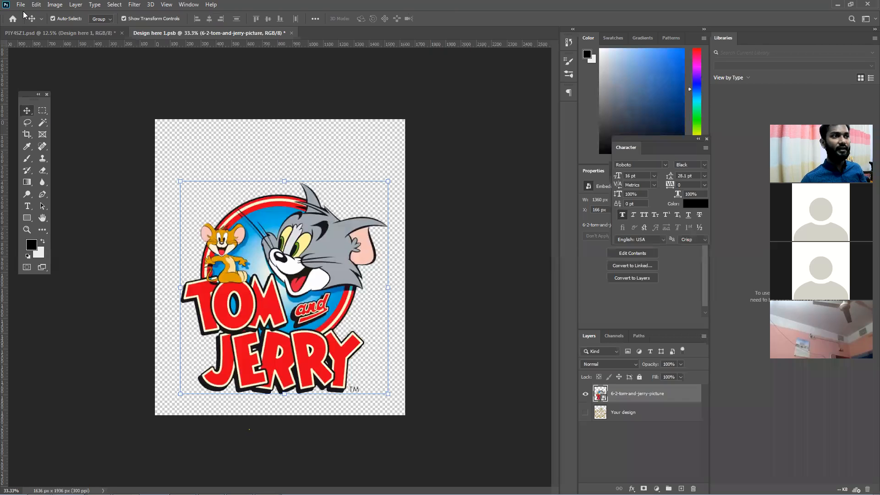
# - Save Design here 1.psb and return to the PIY4SZ1 mockup to inspect the artwork on the mug
pyautogui.click(21, 5)
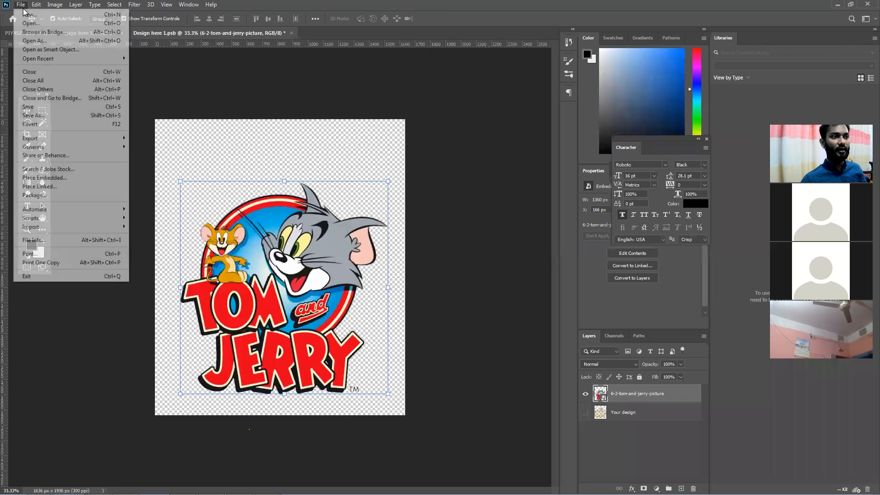
pyautogui.click(54, 107)
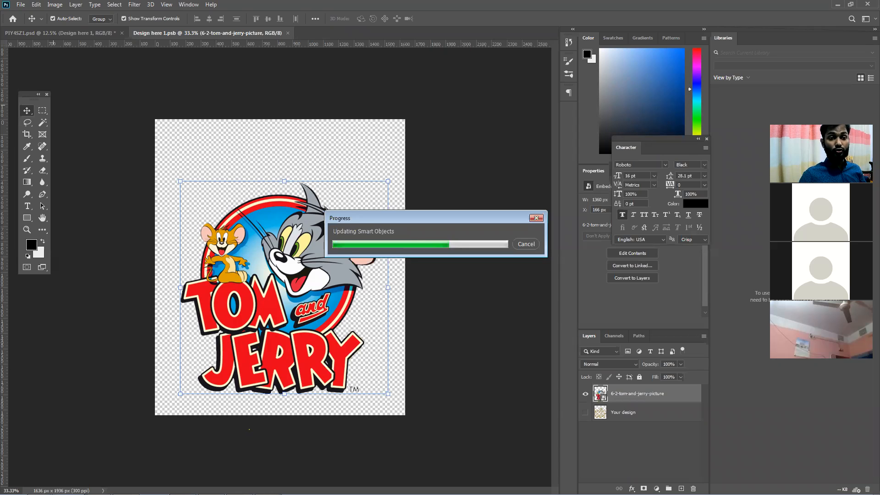
pyautogui.click(62, 33)
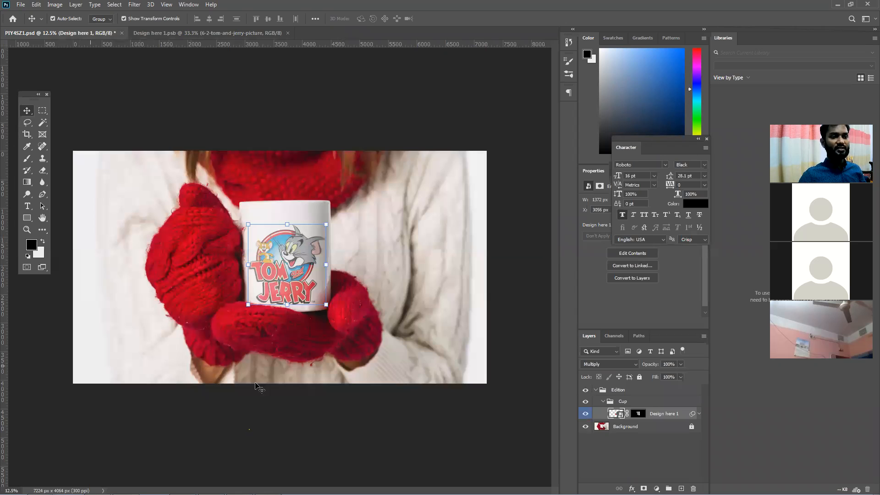
pyautogui.click(257, 385)
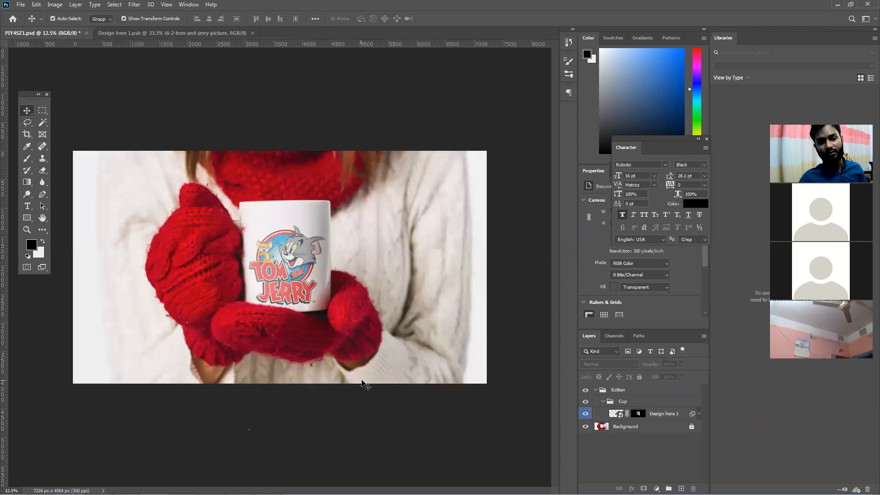
pyautogui.scroll(1, 284, 261)
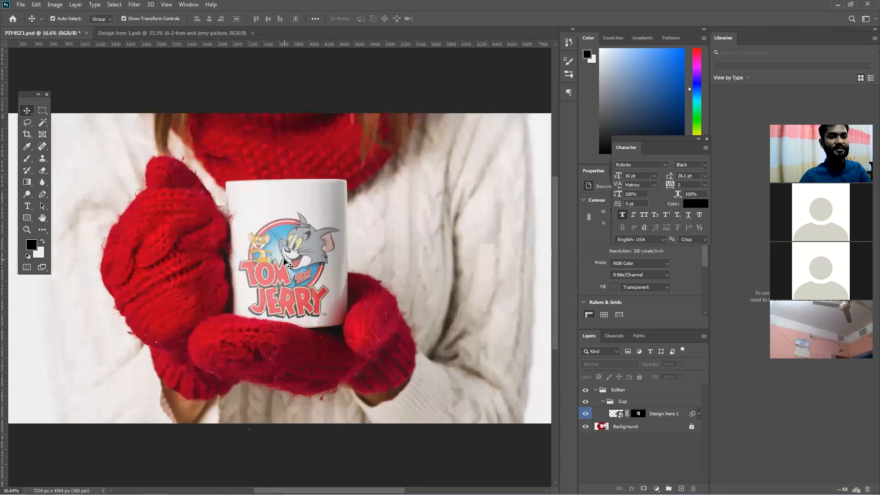
pyautogui.scroll(1, 285, 262)
pyautogui.scroll(1, 369, 229)
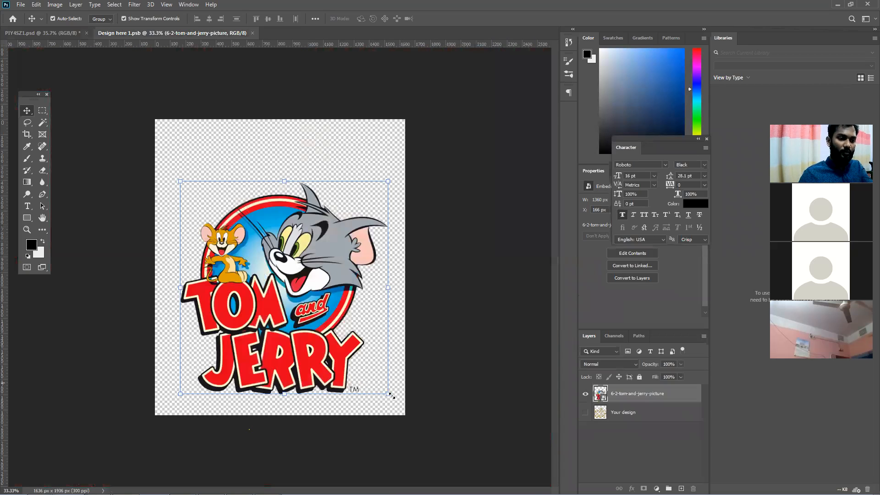
# - Enlarge the Tom and Jerry picture in Design here 1.psb to about 1648 px wide and save the smart object
pyautogui.moveTo(391, 395); pyautogui.dragTo(413, 418)
pyautogui.press('Return')
pyautogui.hotkey('ctrl', 's')
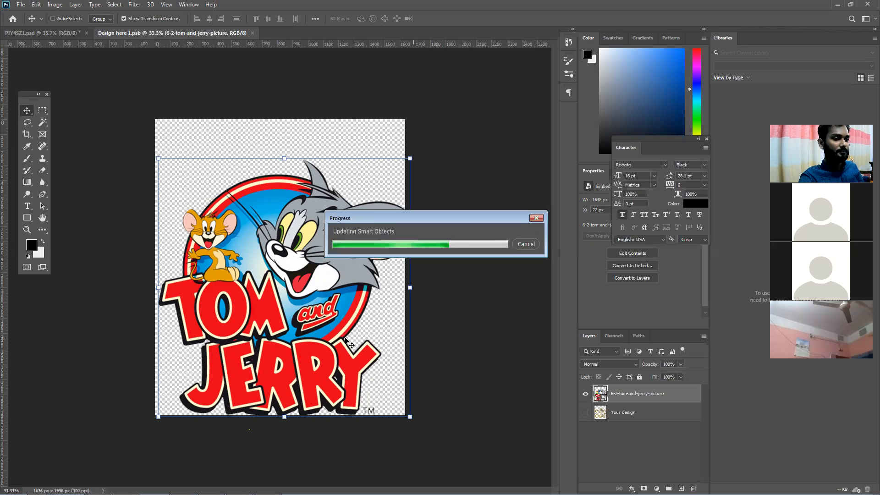
# - Return to the PIY4SZ1 mockup and examine the enlarged artwork on the mug, both close up and as a whole
pyautogui.click(28, 33)
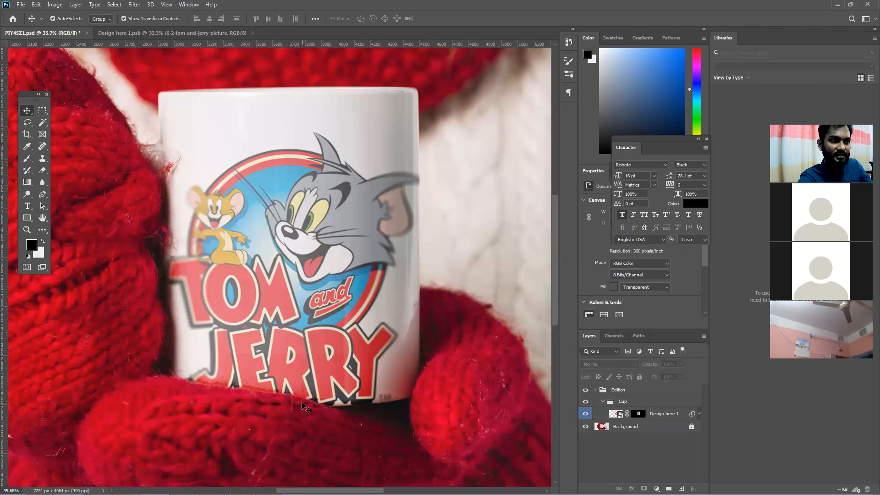
pyautogui.click(347, 379)
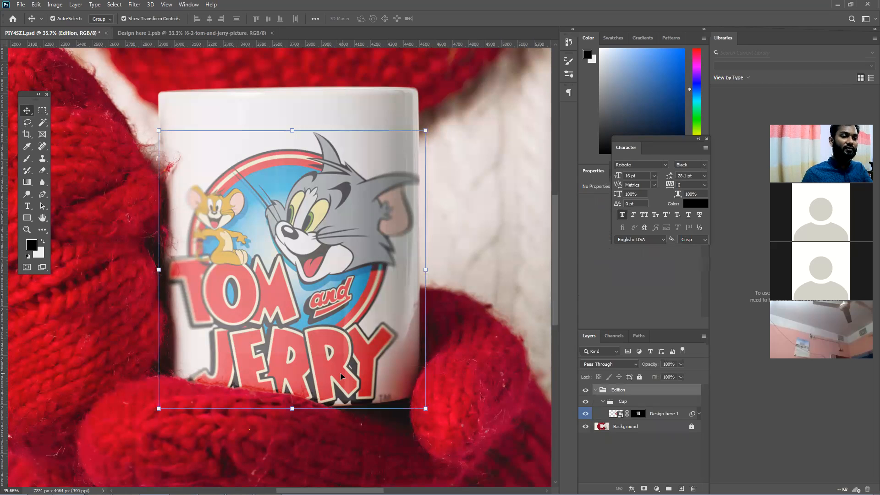
pyautogui.scroll(-1, 340, 376)
pyautogui.scroll(-5, 338, 399)
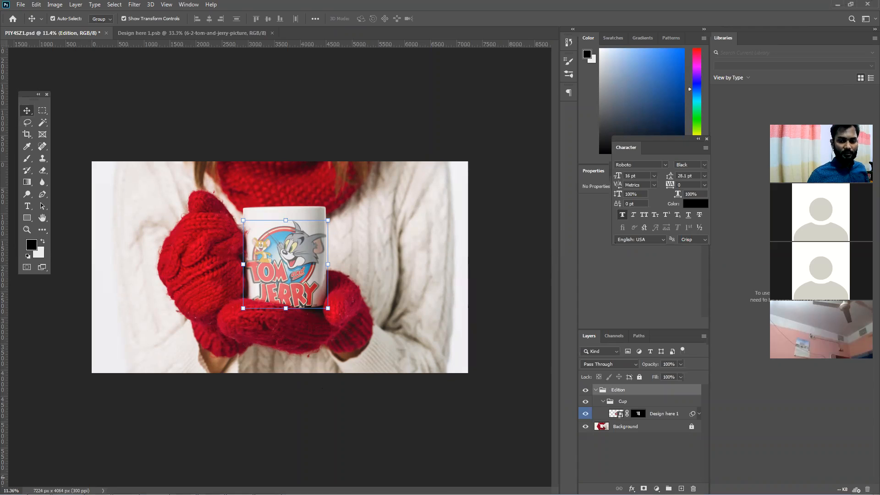
# - Check the system date and time, and close Photoshop together with the open mockup documents
pyautogui.click(861, 487)
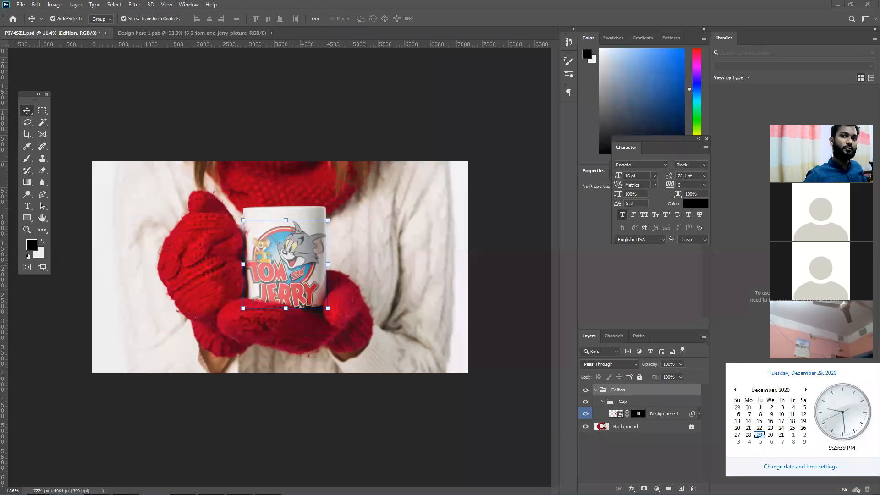
pyautogui.click(868, 4)
pyautogui.click(394, 194)
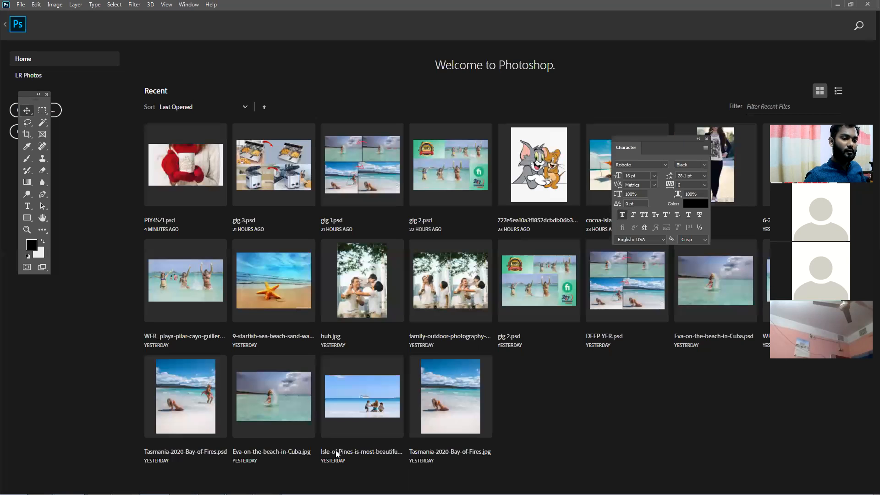